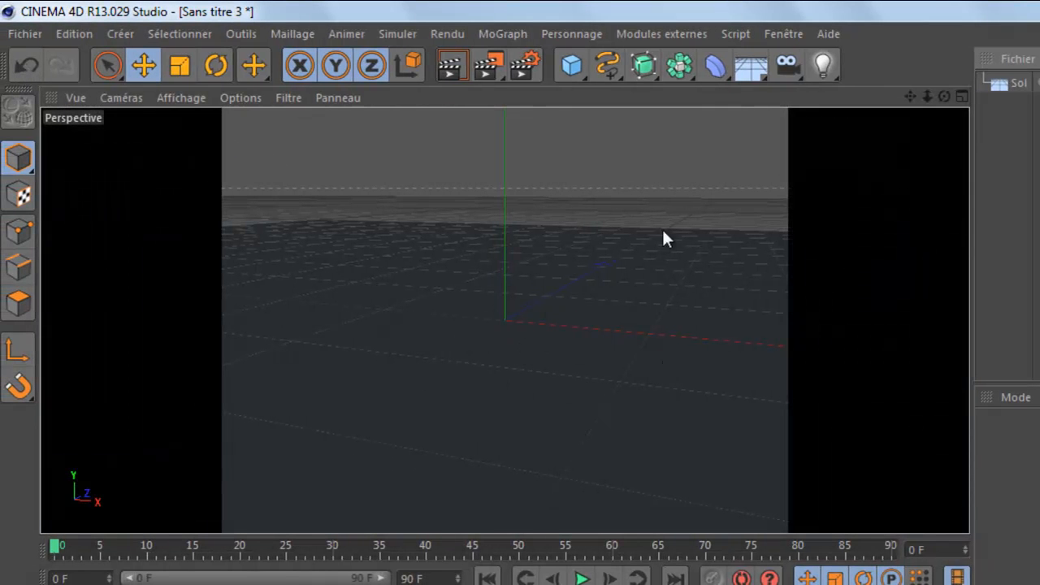
# Render a preview of the floor in the perspective view.
pyautogui.click(452, 68)
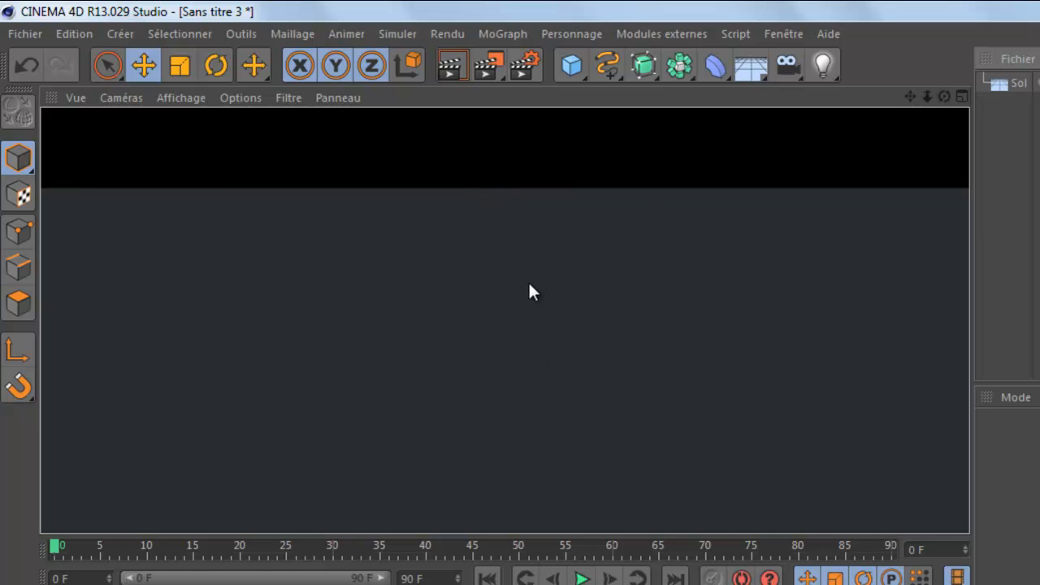
pyautogui.click(514, 311)
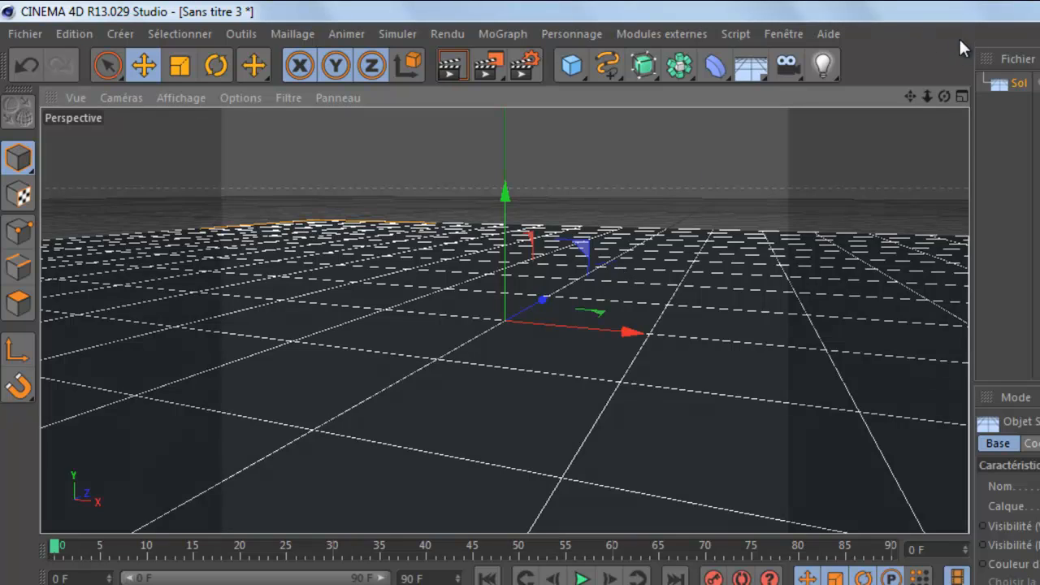
pyautogui.click(945, 97)
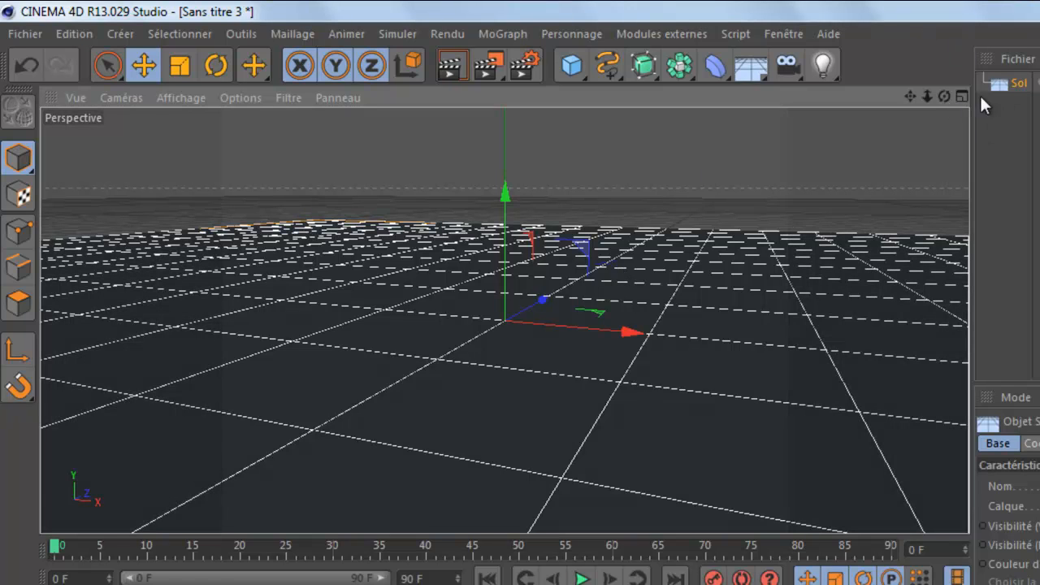
pyautogui.moveTo(946, 96); pyautogui.dragTo(675, 365)
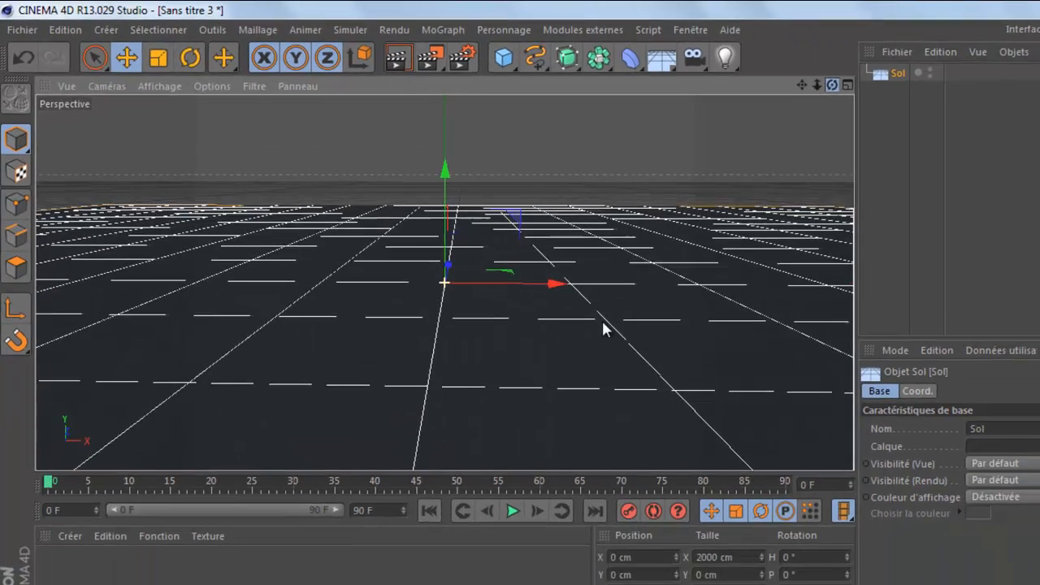
# Create a new material and open it in the material editor.
pyautogui.click(65, 510)
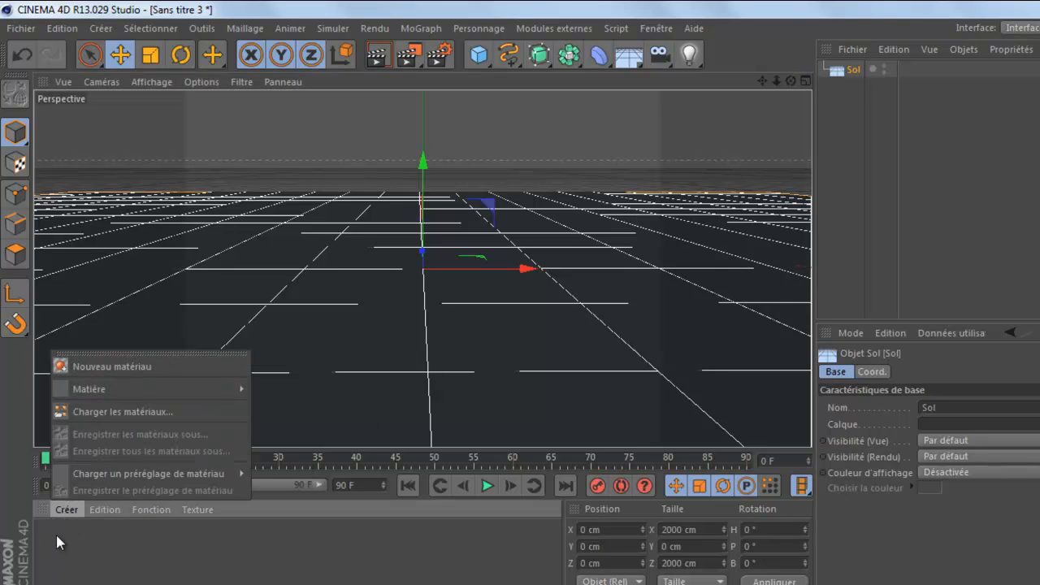
pyautogui.click(55, 543)
pyautogui.doubleClick(54, 539)
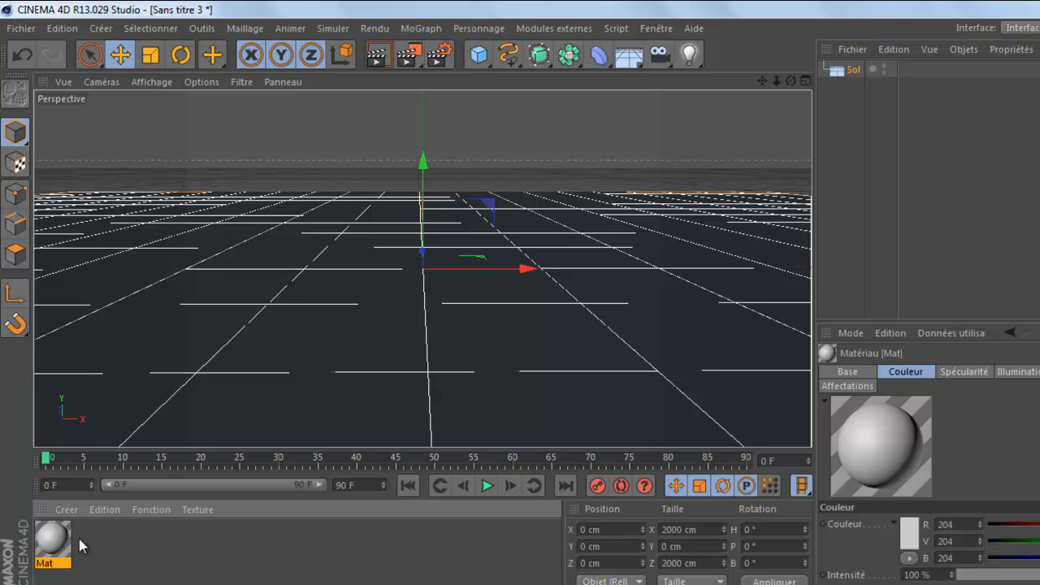
pyautogui.doubleClick(48, 535)
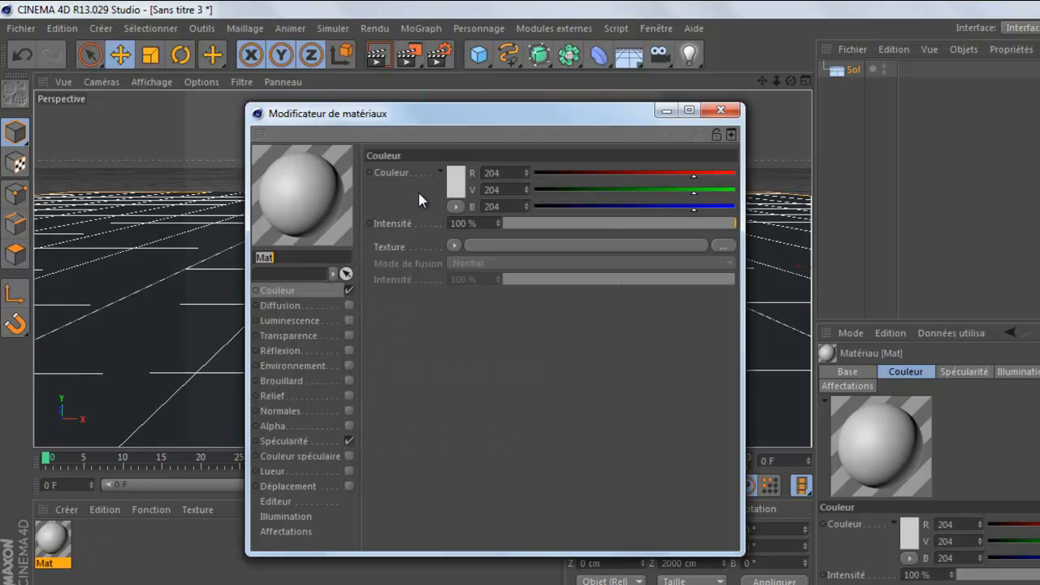
# Set the material's Couleur channel to near-white, RGB 255, 253, 253.
pyautogui.click(297, 307)
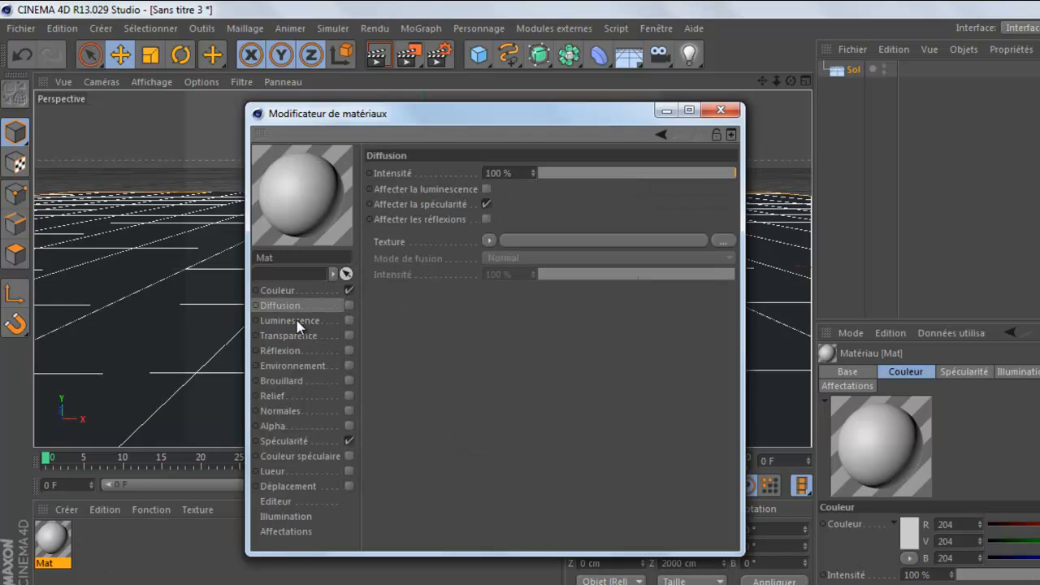
pyautogui.click(299, 321)
pyautogui.click(294, 380)
pyautogui.click(286, 293)
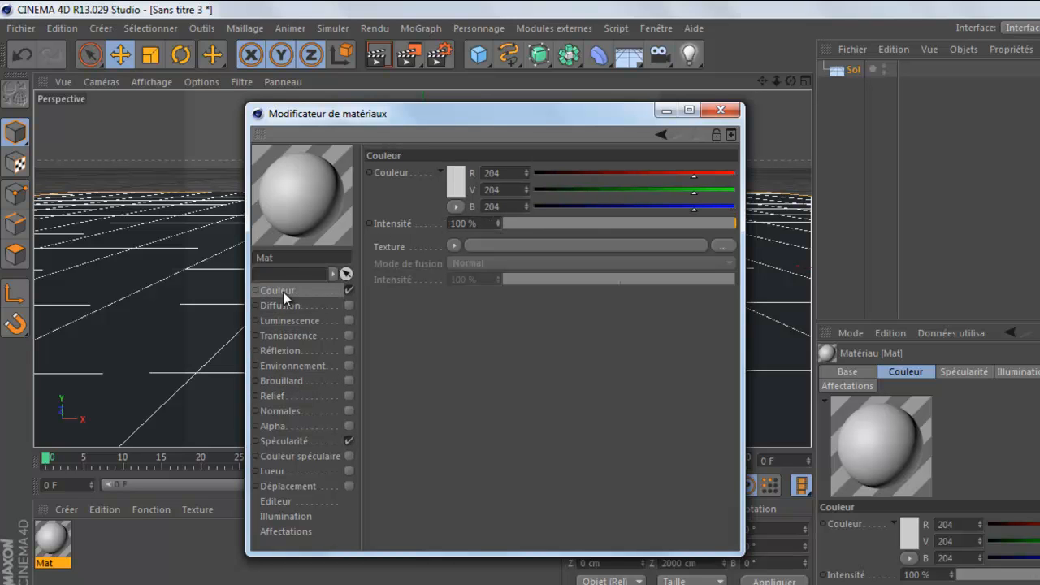
pyautogui.click(455, 190)
pyautogui.click(38, 59)
pyautogui.moveTo(38, 57); pyautogui.dragTo(35, 47)
pyautogui.click(102, 181)
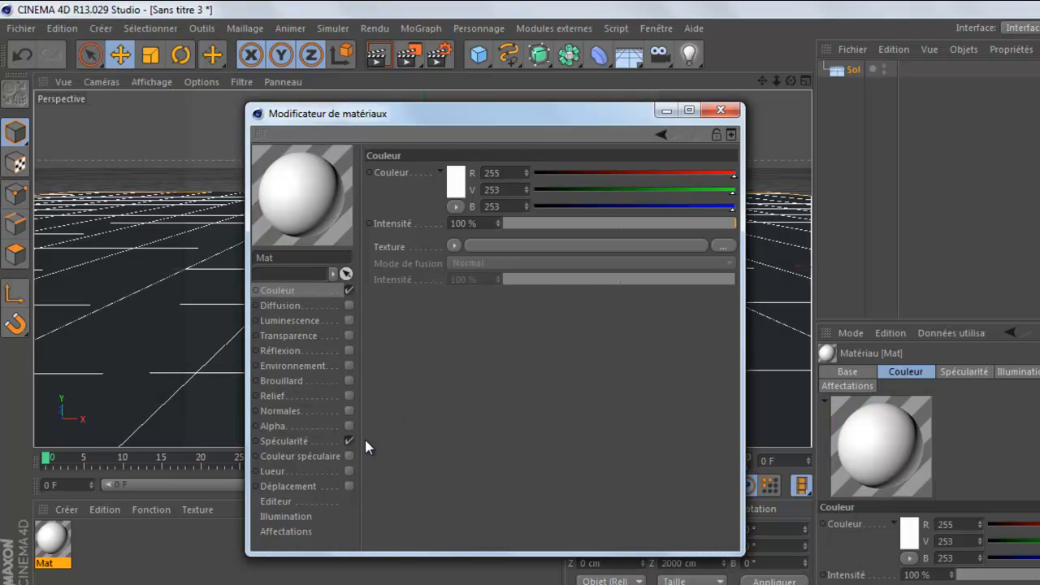
# Disable the material's Spécularité channel and close the material editor.
pyautogui.click(310, 442)
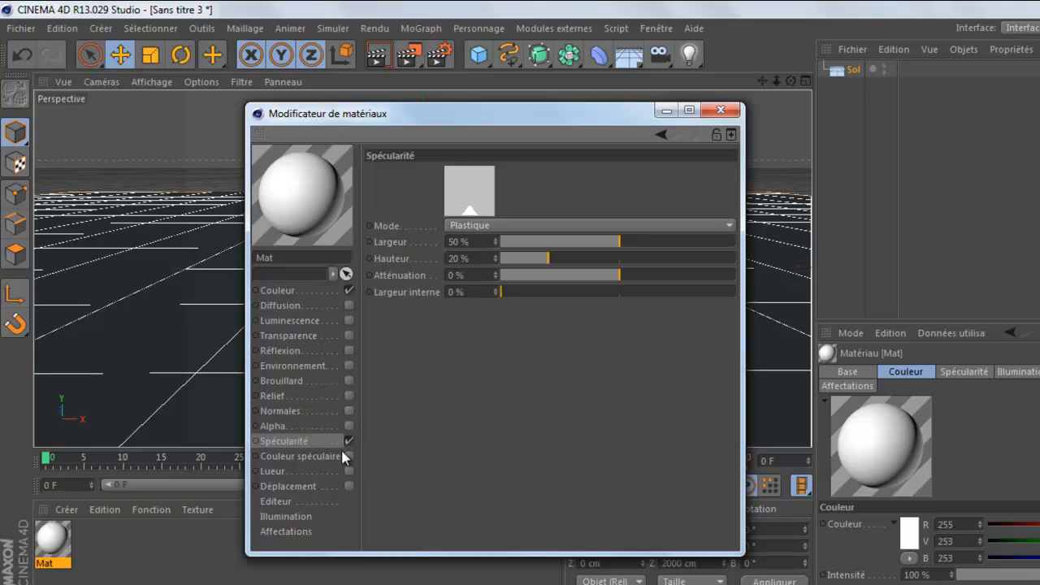
pyautogui.click(349, 441)
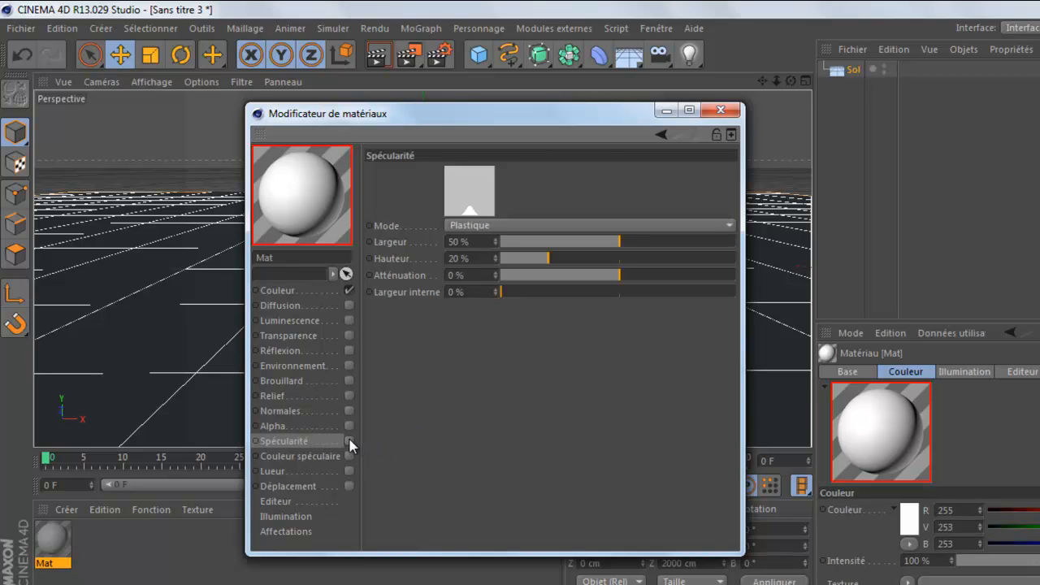
pyautogui.moveTo(560, 122); pyautogui.dragTo(596, 130)
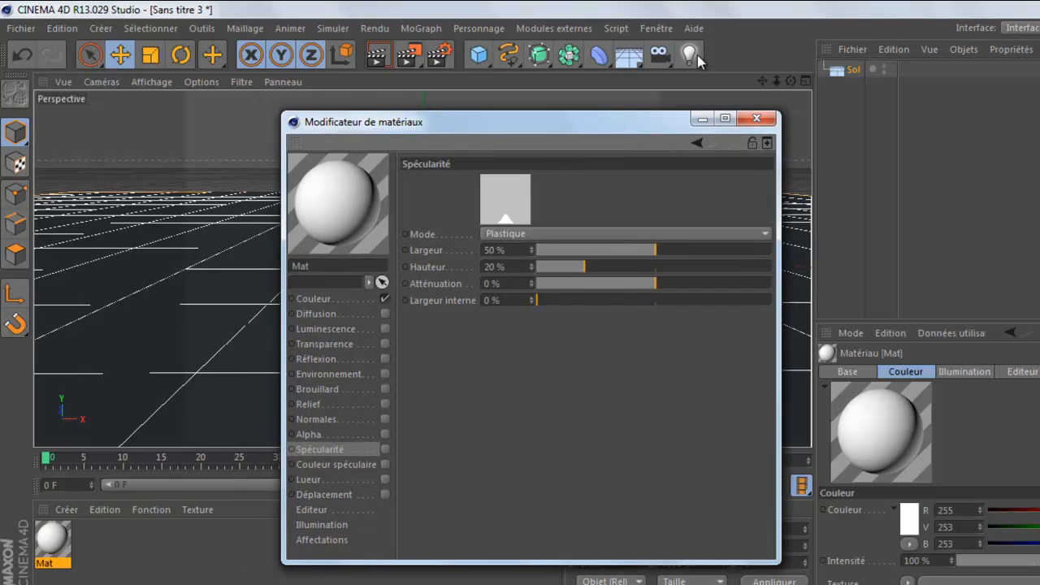
pyautogui.moveTo(664, 130); pyautogui.dragTo(624, 120)
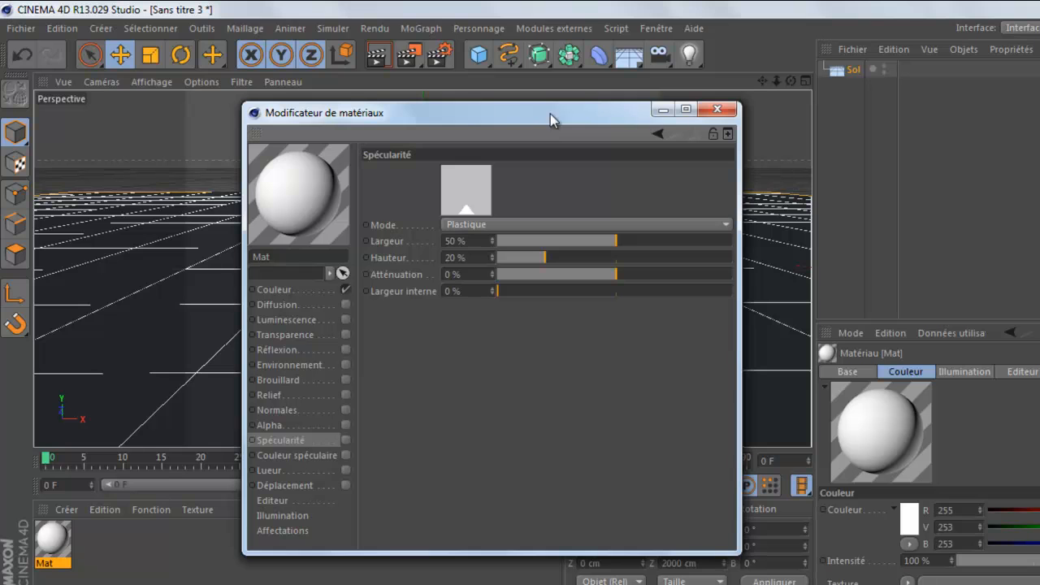
pyautogui.moveTo(576, 116); pyautogui.dragTo(562, 116)
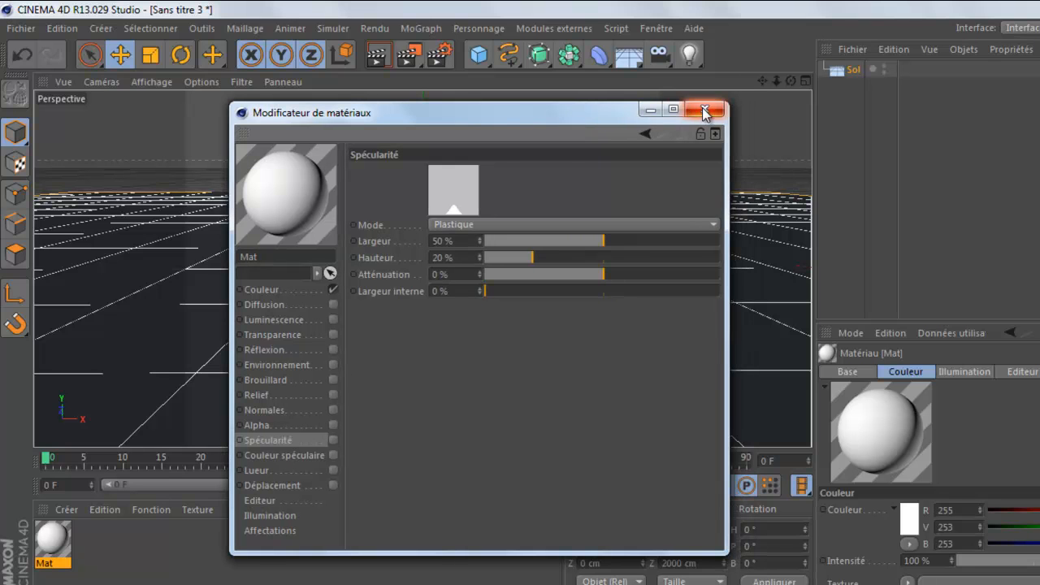
pyautogui.click(703, 108)
# Apply the white material to the Sol floor object.
pyautogui.moveTo(61, 541); pyautogui.dragTo(350, 340)
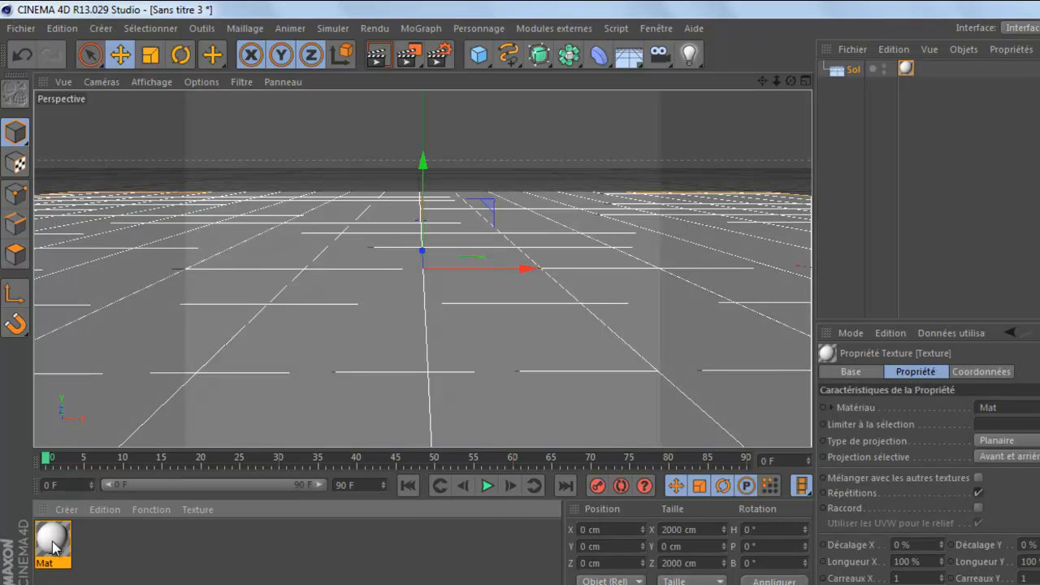
pyautogui.moveTo(54, 546); pyautogui.dragTo(244, 555)
pyautogui.moveTo(64, 554); pyautogui.dragTo(579, 192)
pyautogui.moveTo(285, 325); pyautogui.dragTo(287, 502)
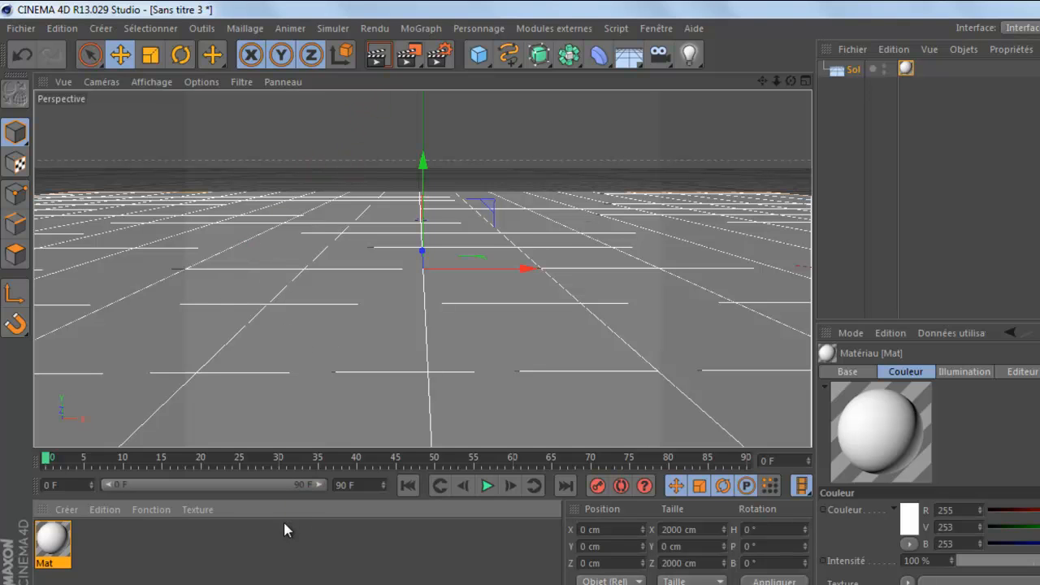
# Add a Ciel object carrying a copy of the floor's white material and render a preview of the scene.
pyautogui.click(628, 55)
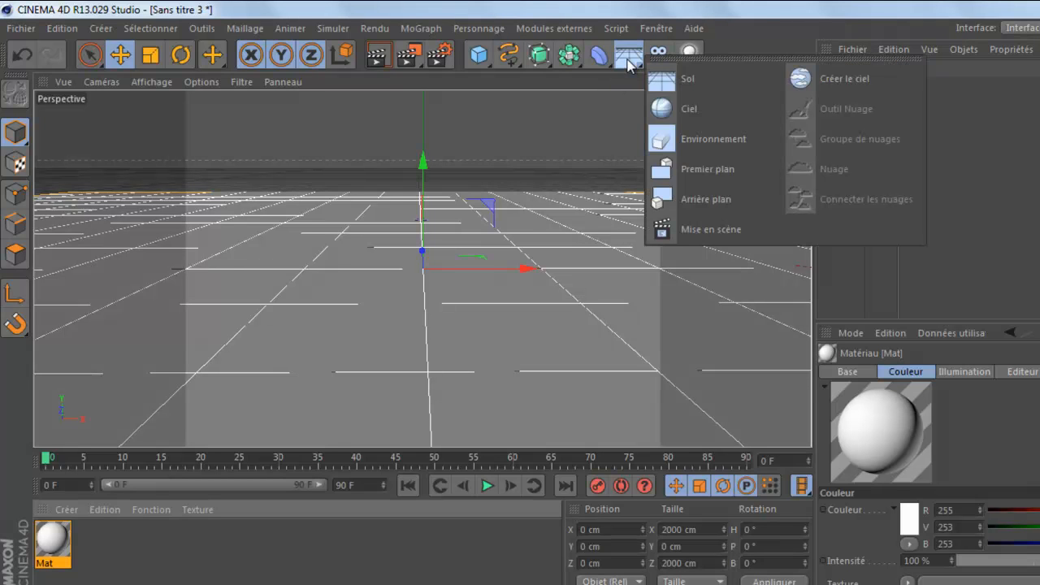
pyautogui.click(674, 109)
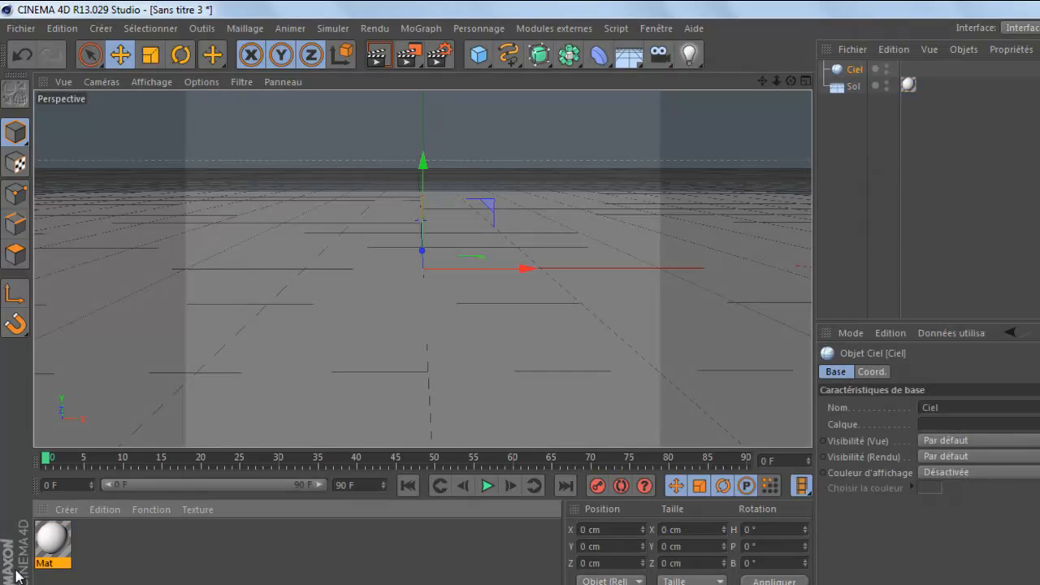
pyautogui.moveTo(909, 87); pyautogui.dragTo(909, 69)
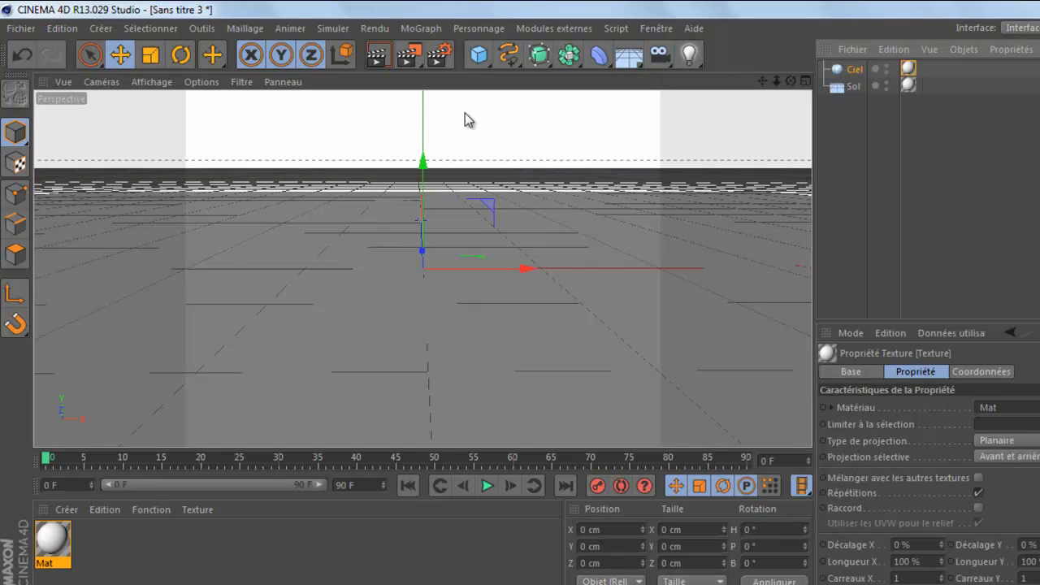
pyautogui.click(379, 57)
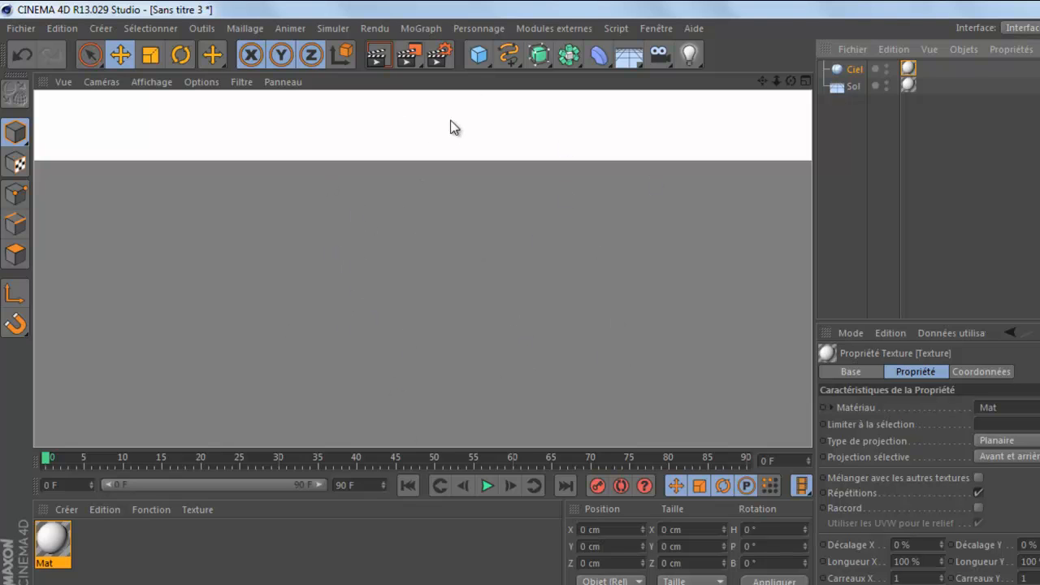
# Set the render output to the Film/Vidéo preset HDTV 1080 29.97 in the render settings.
pyautogui.click(439, 58)
pyautogui.moveTo(430, 40); pyautogui.dragTo(432, 64)
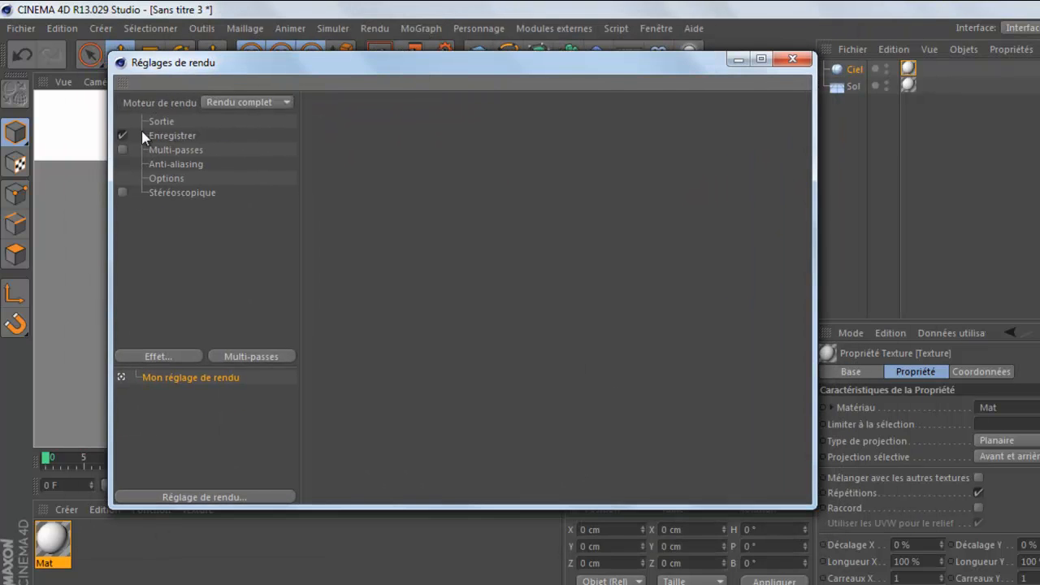
pyautogui.click(158, 121)
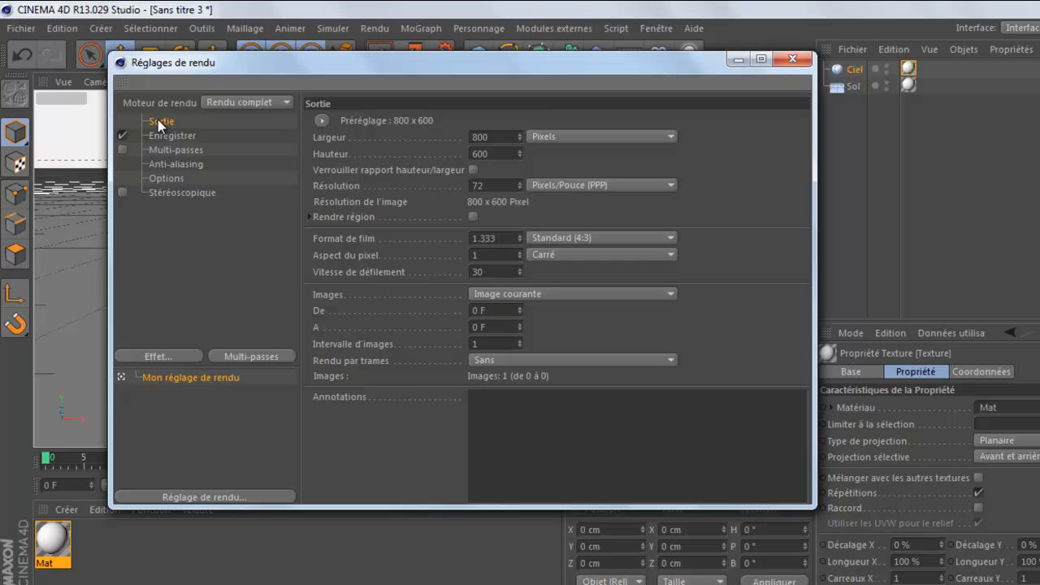
pyautogui.click(322, 121)
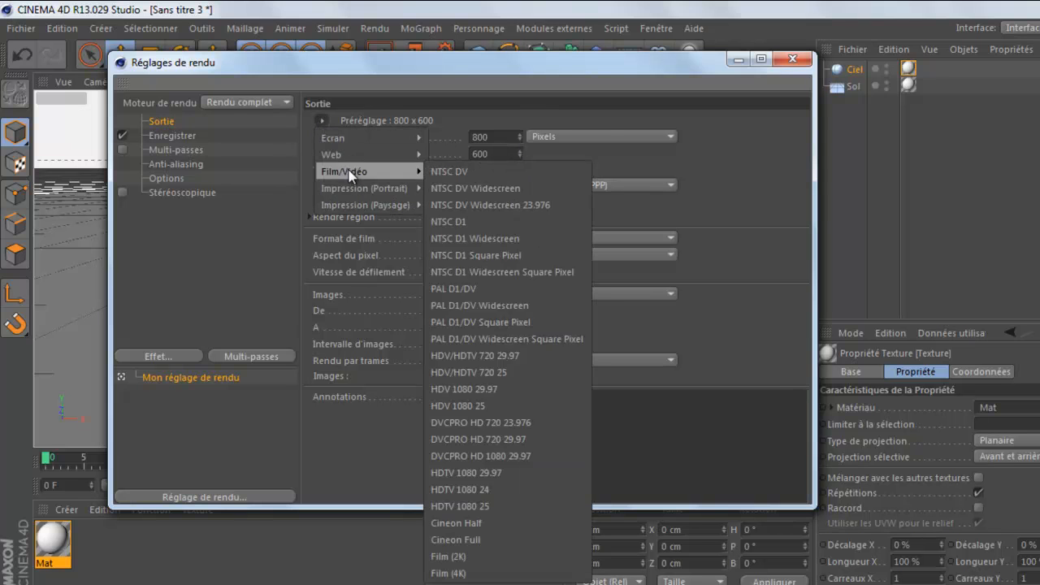
pyautogui.moveTo(349, 176)
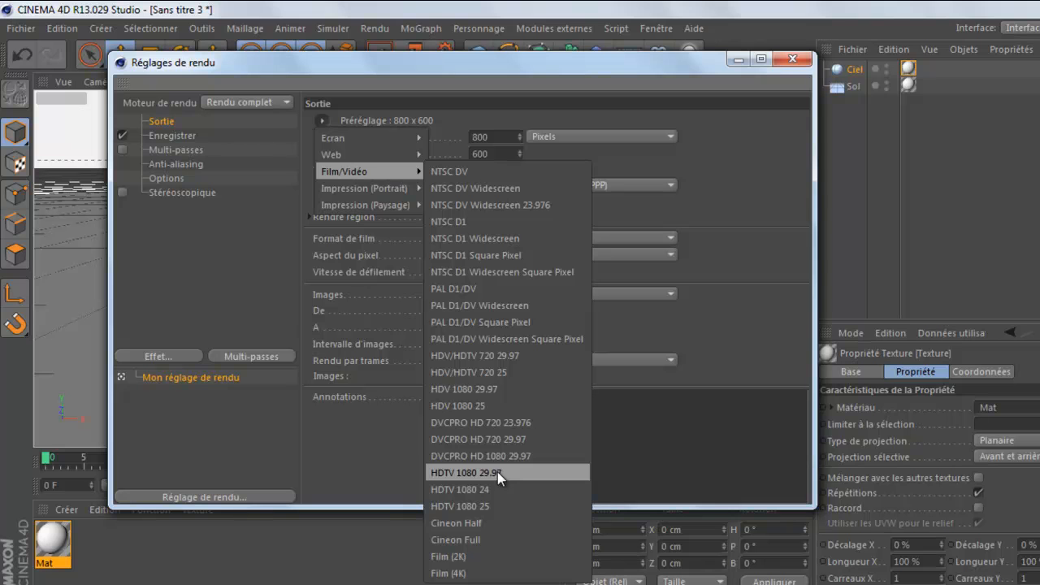
pyautogui.click(473, 471)
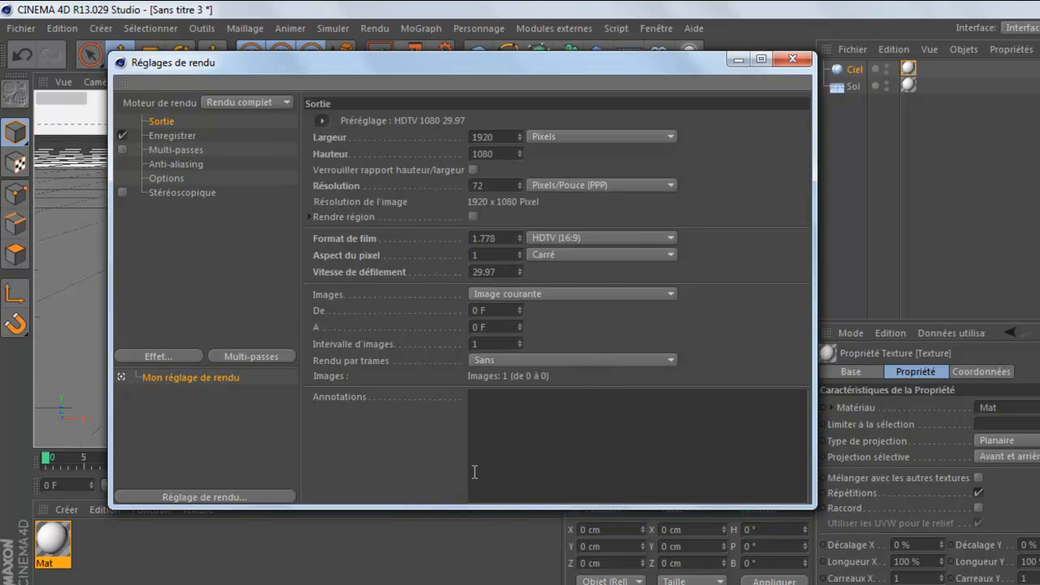
pyautogui.moveTo(496, 135); pyautogui.dragTo(462, 136)
# Set the render to save to a file named tuto in the css folder, in PNG format.
pyautogui.click(185, 136)
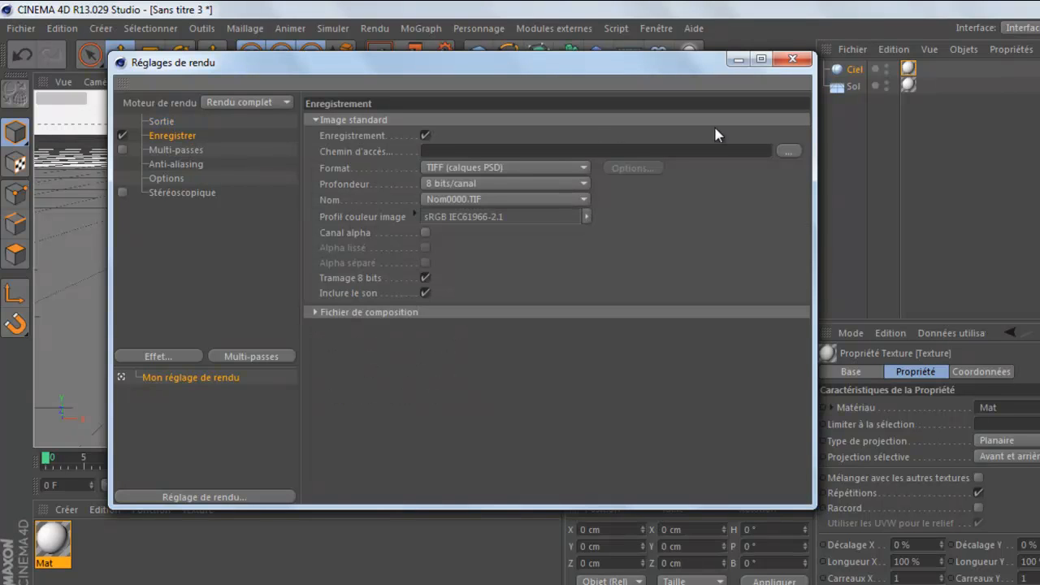
pyautogui.click(787, 152)
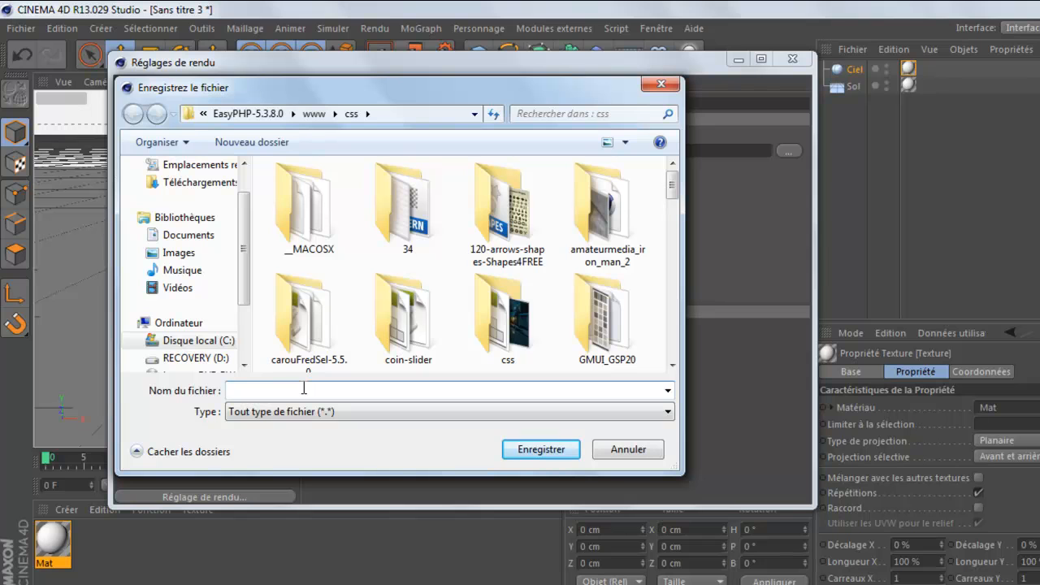
pyautogui.write('b')
pyautogui.press('BackSpace')
pyautogui.write('tuto')
pyautogui.press('Return')
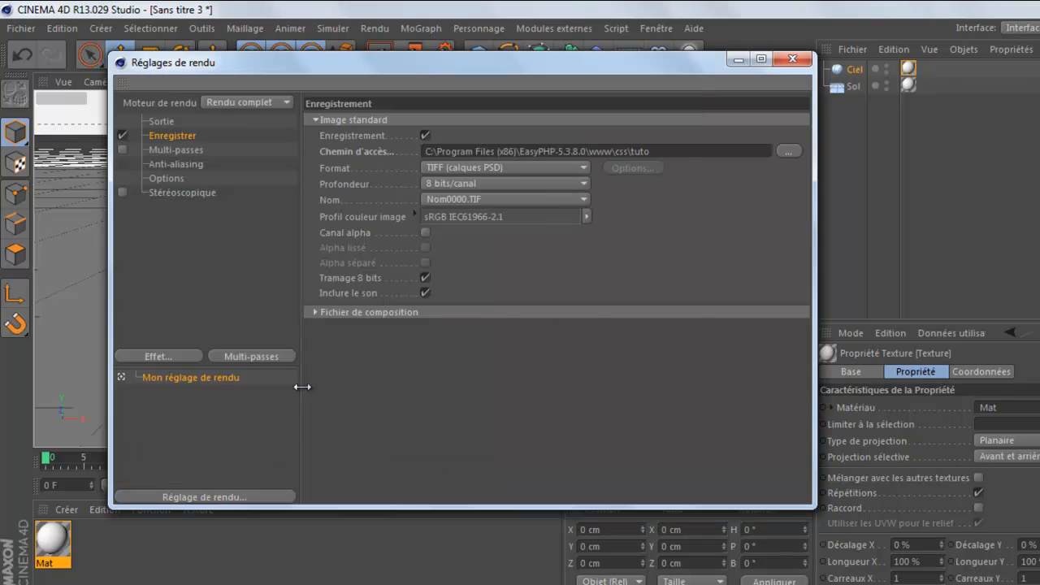
pyautogui.click(518, 165)
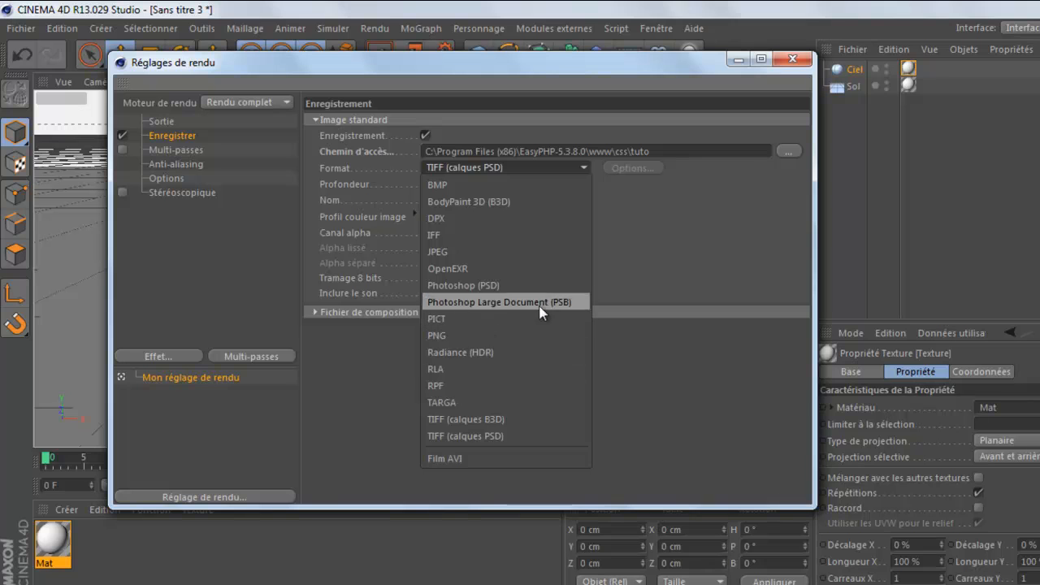
pyautogui.click(489, 337)
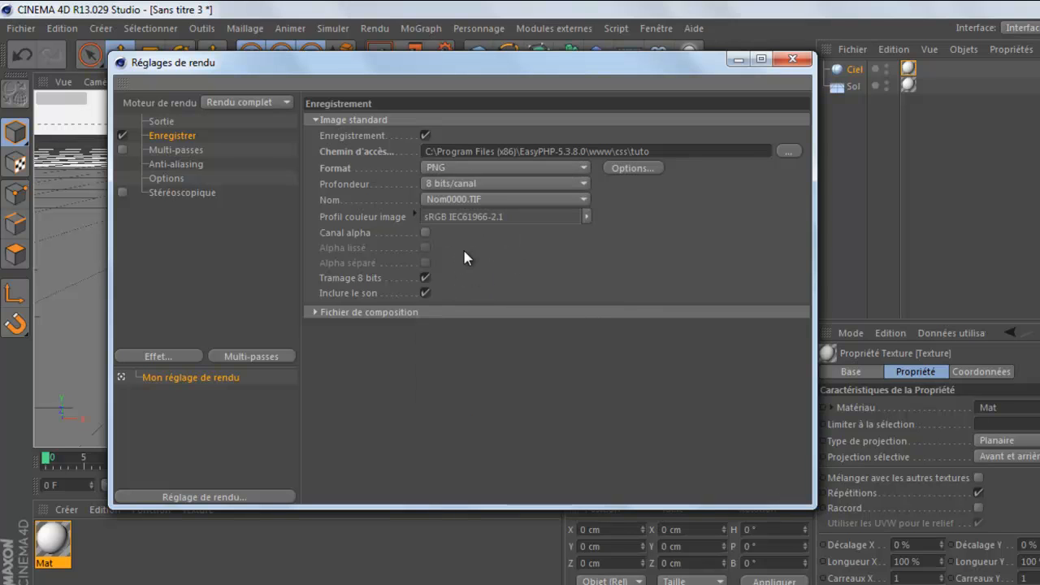
# Set the render's anti-aliasing to Au mieux with a minimum level of 2x2.
pyautogui.click(167, 163)
pyautogui.click(510, 121)
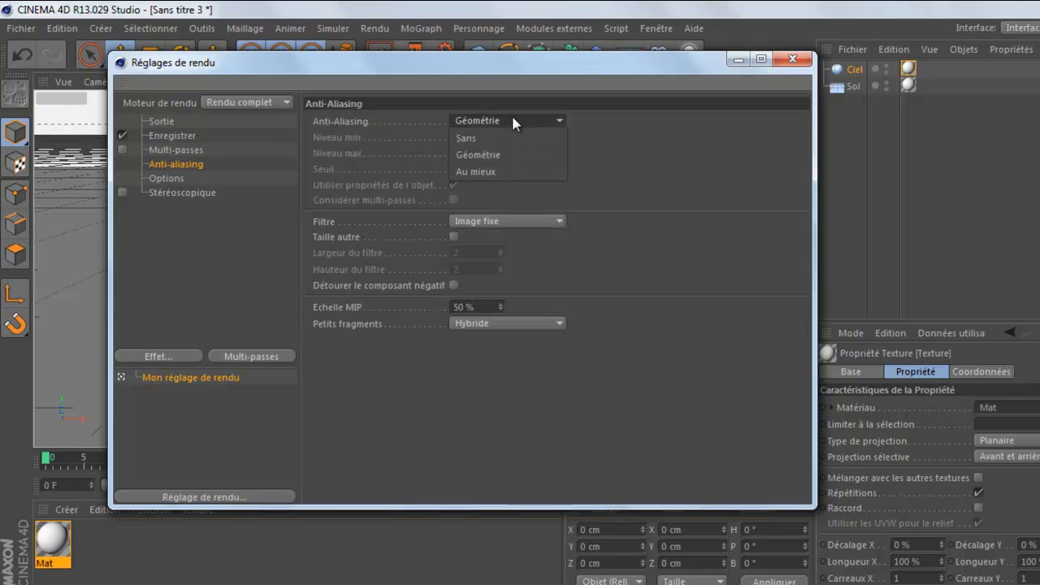
pyautogui.click(495, 172)
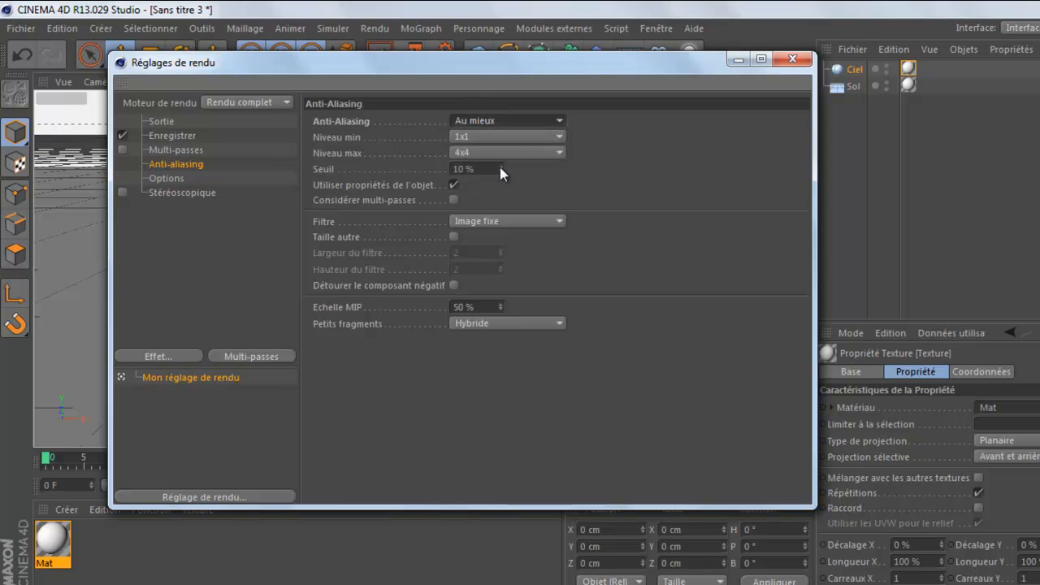
pyautogui.click(526, 136)
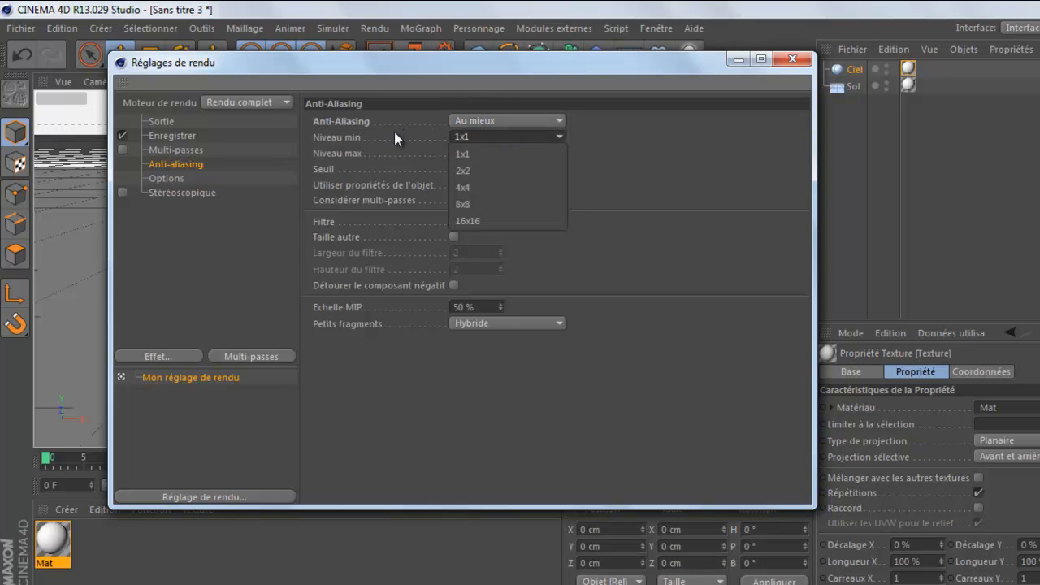
pyautogui.click(502, 171)
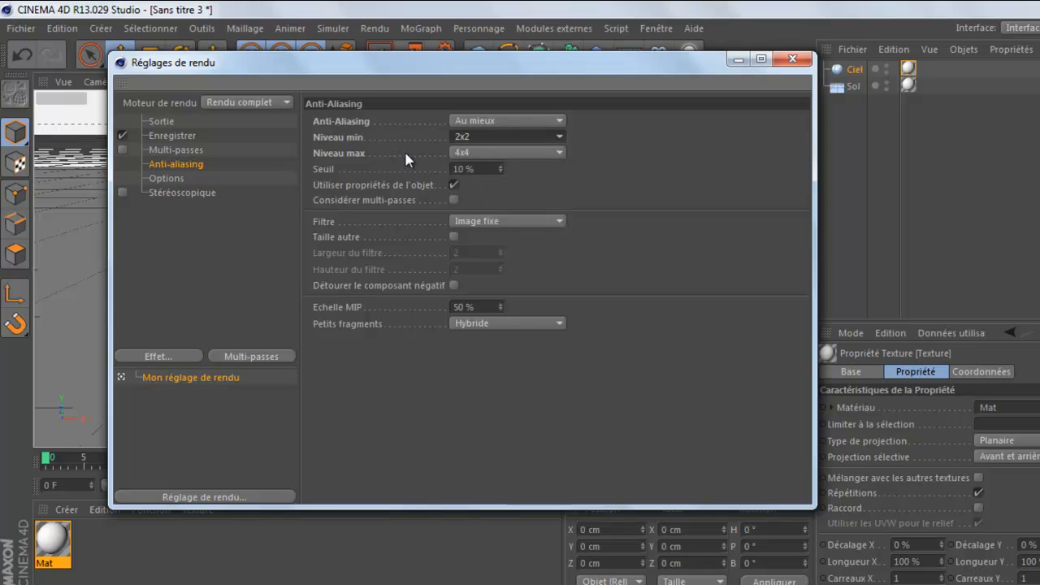
# Set the maximum anti-aliasing level to 4x4 and add the Illumination globale effect to the render settings.
pyautogui.click(499, 153)
pyautogui.click(499, 153)
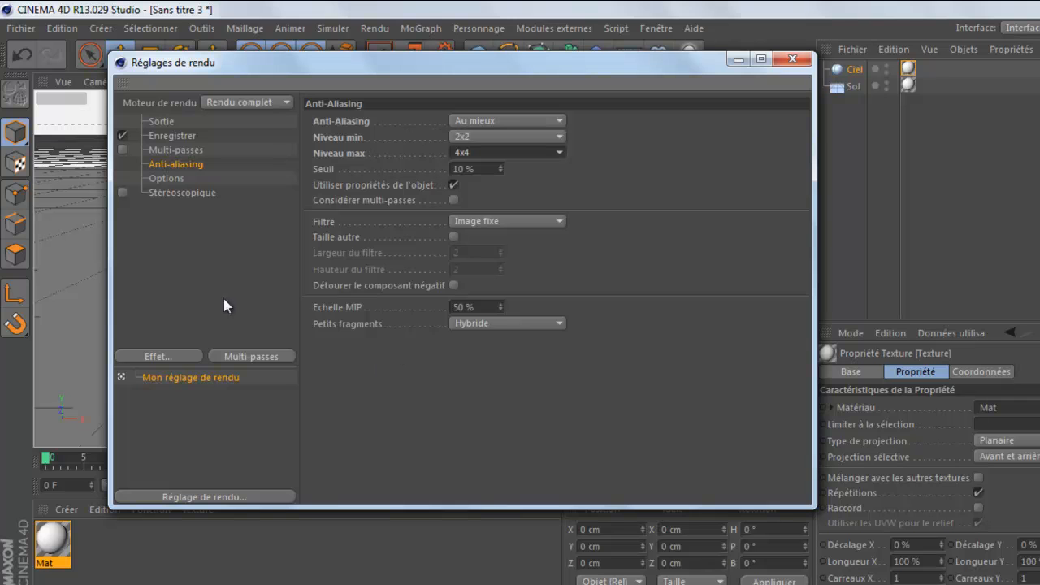
pyautogui.click(154, 356)
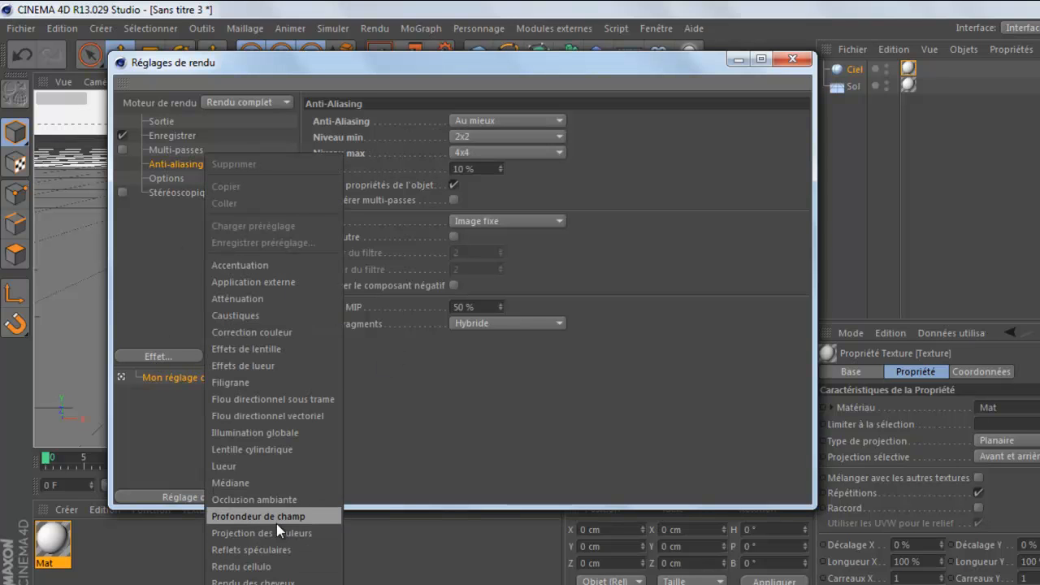
pyautogui.click(297, 436)
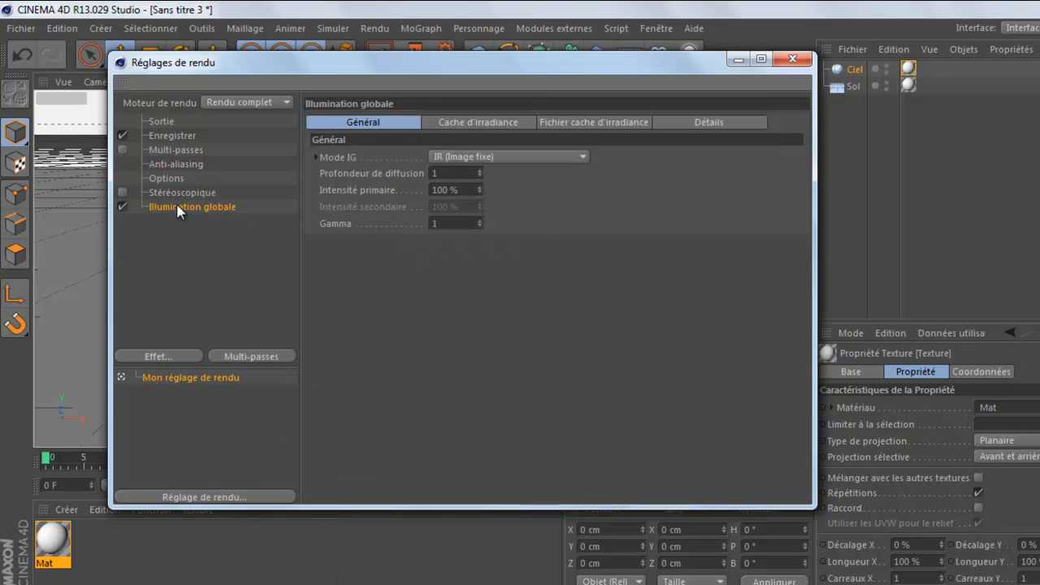
pyautogui.click(178, 359)
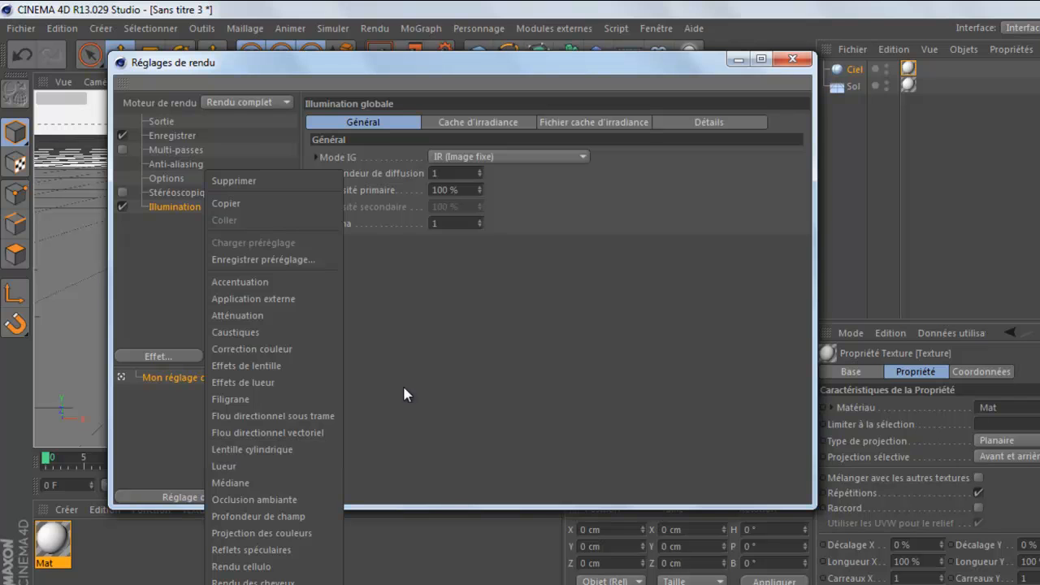
pyautogui.click(467, 391)
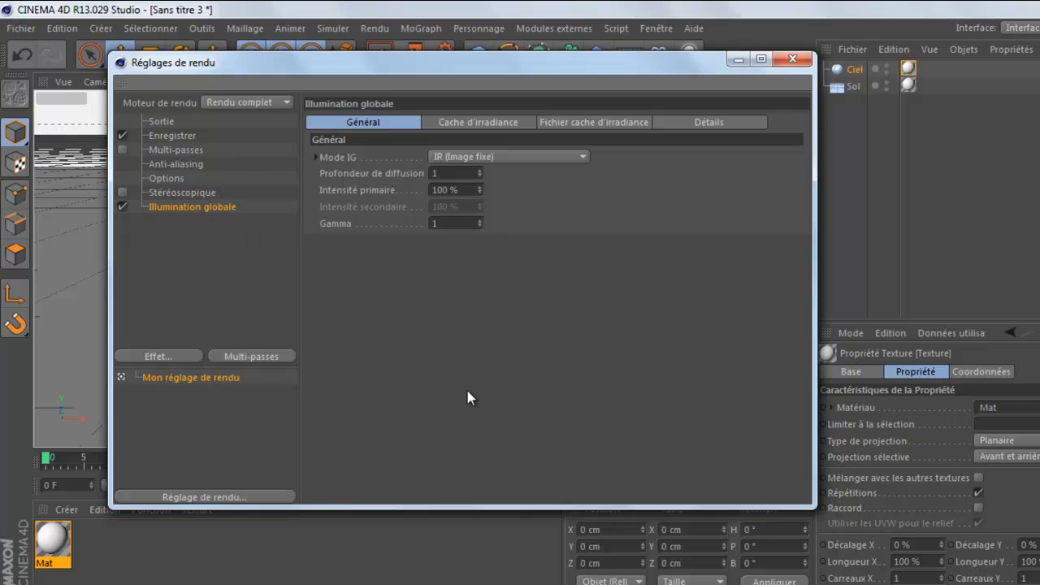
pyautogui.click(793, 61)
# Render a preview of the scene in the perspective view with global illumination enabled.
pyautogui.click(380, 62)
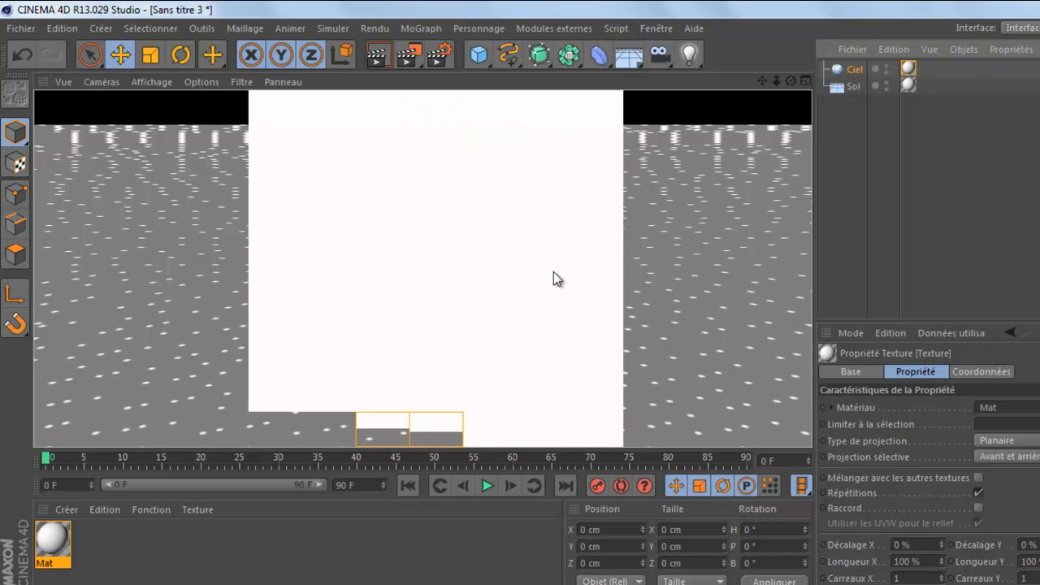
pyautogui.click(447, 231)
pyautogui.moveTo(790, 79); pyautogui.dragTo(574, 306)
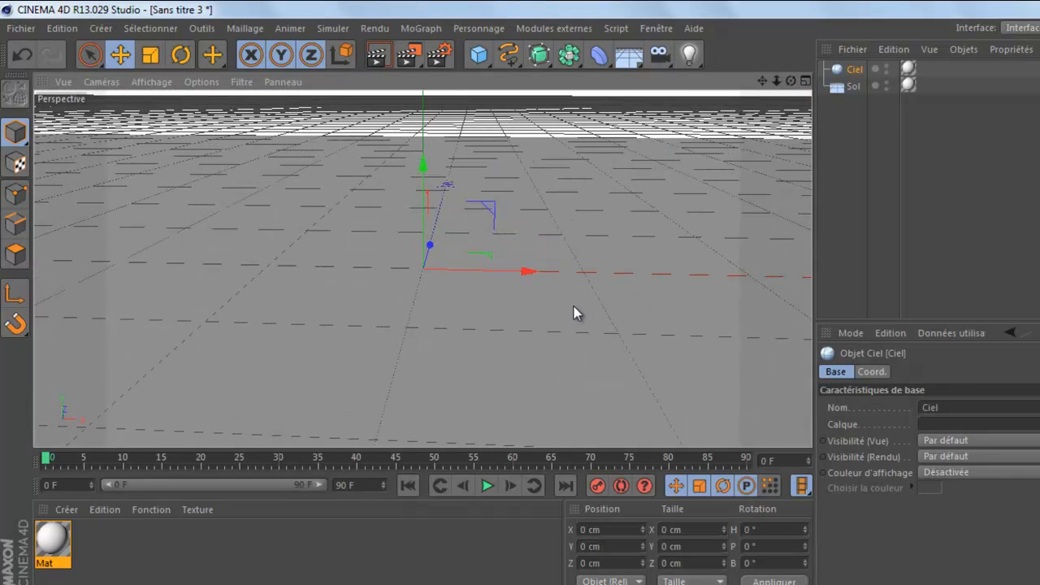
# Add a MoGraph Mo Texte object and move it along the X axis to about -132 cm.
pyautogui.click(411, 30)
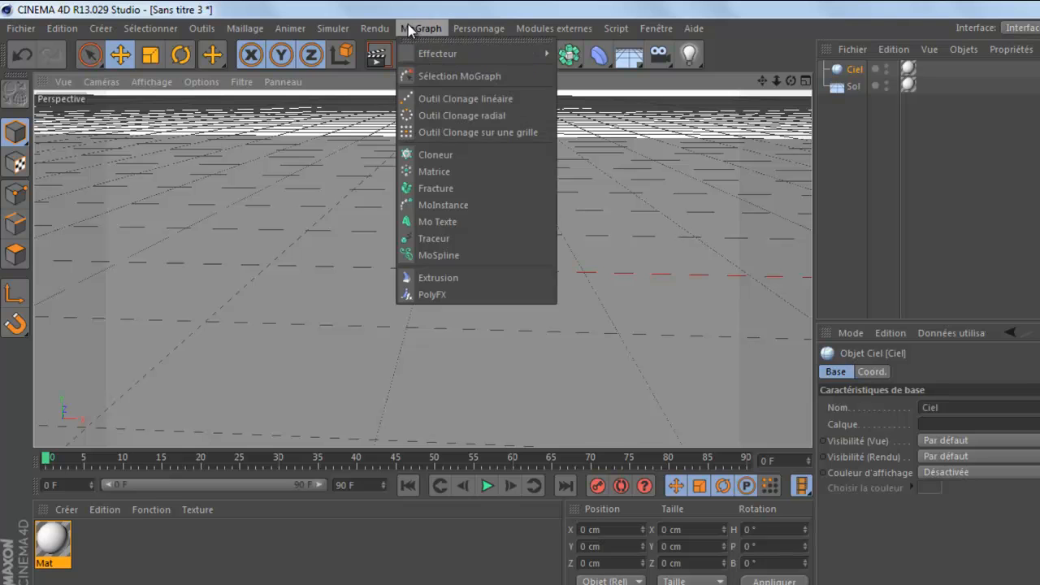
pyautogui.click(457, 222)
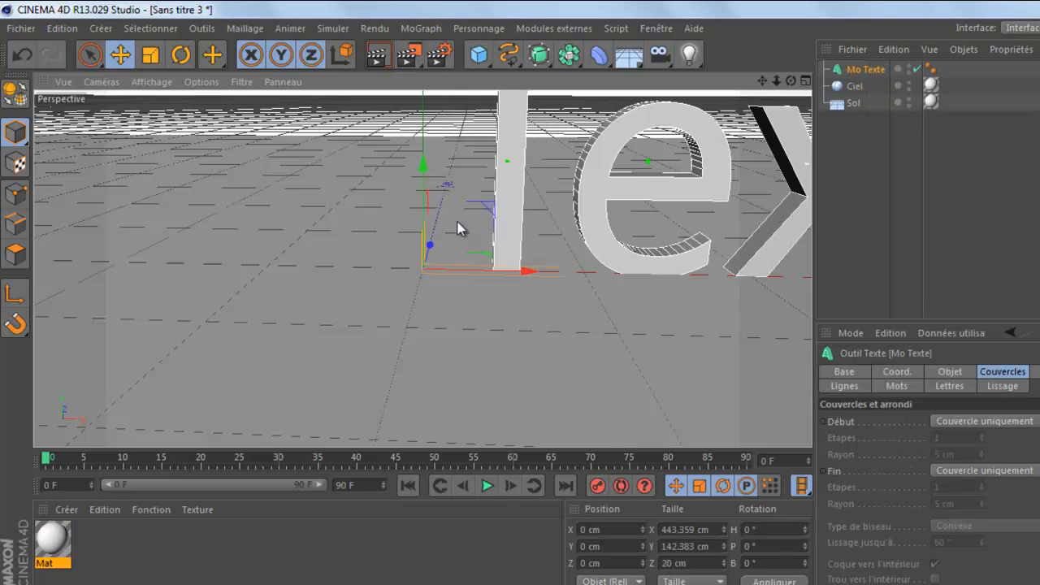
pyautogui.moveTo(477, 266); pyautogui.dragTo(275, 264)
pyautogui.moveTo(778, 81); pyautogui.dragTo(576, 308)
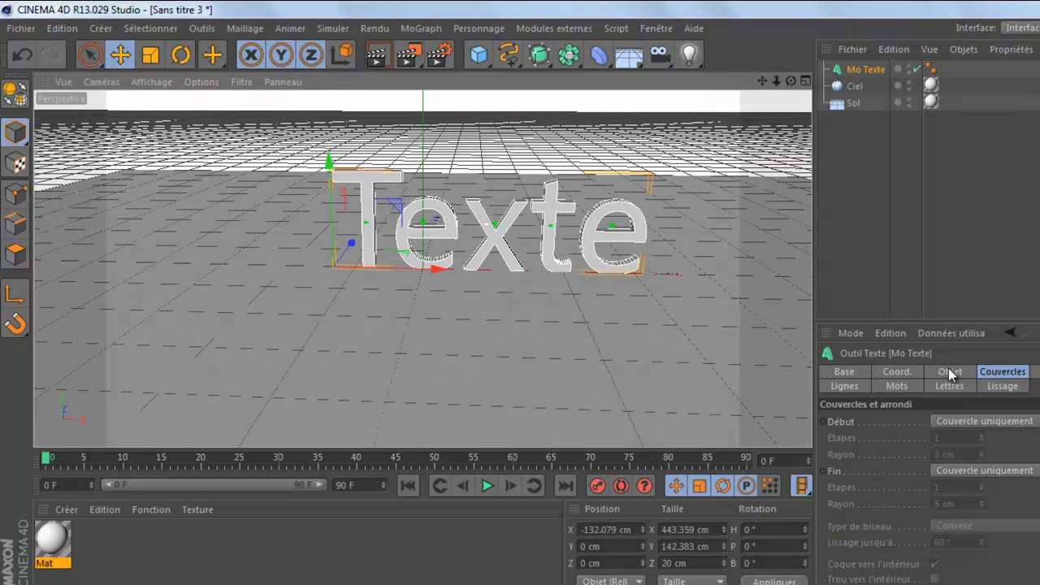
# Change the Mo Texte wording to NewDzign and shift the object along the X axis to about -368 cm.
pyautogui.click(950, 372)
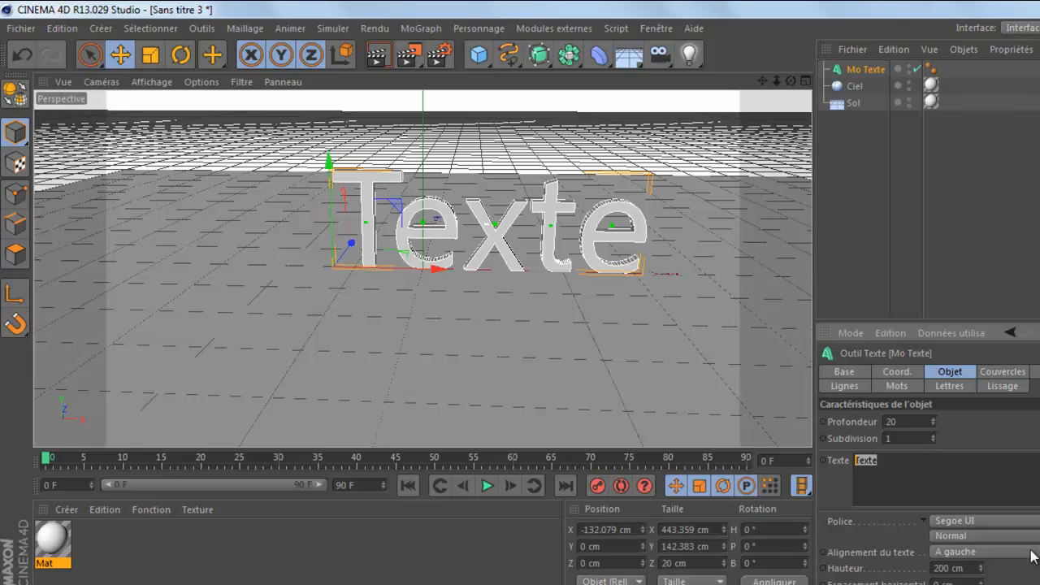
pyautogui.write('NewDzign')
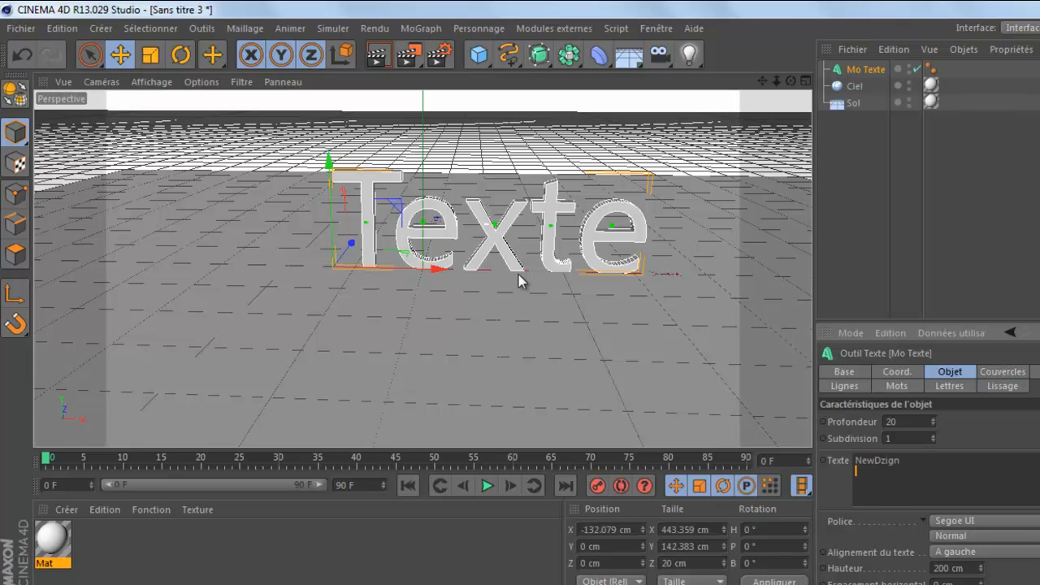
pyautogui.click(470, 307)
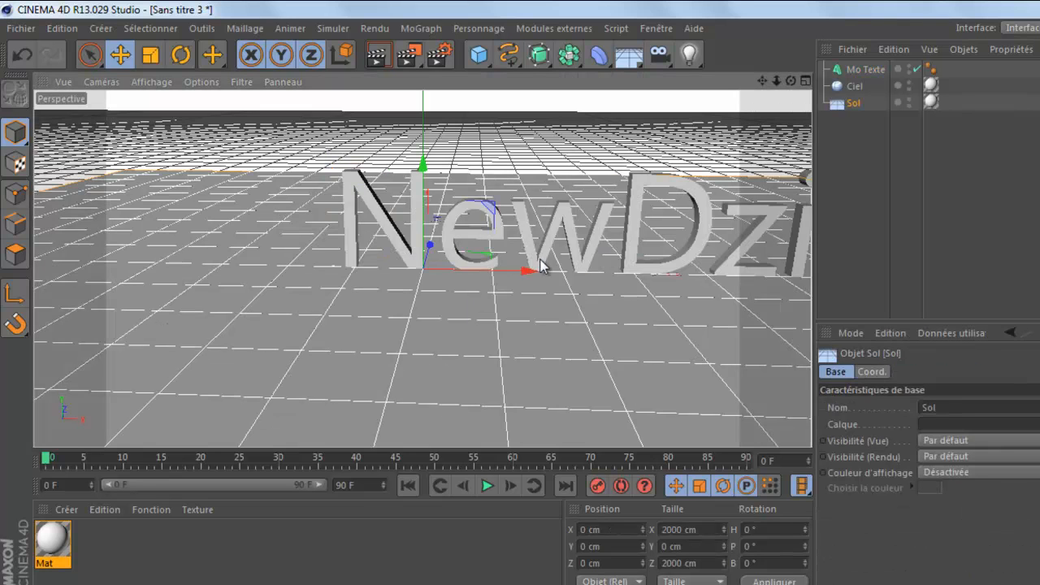
pyautogui.click(862, 69)
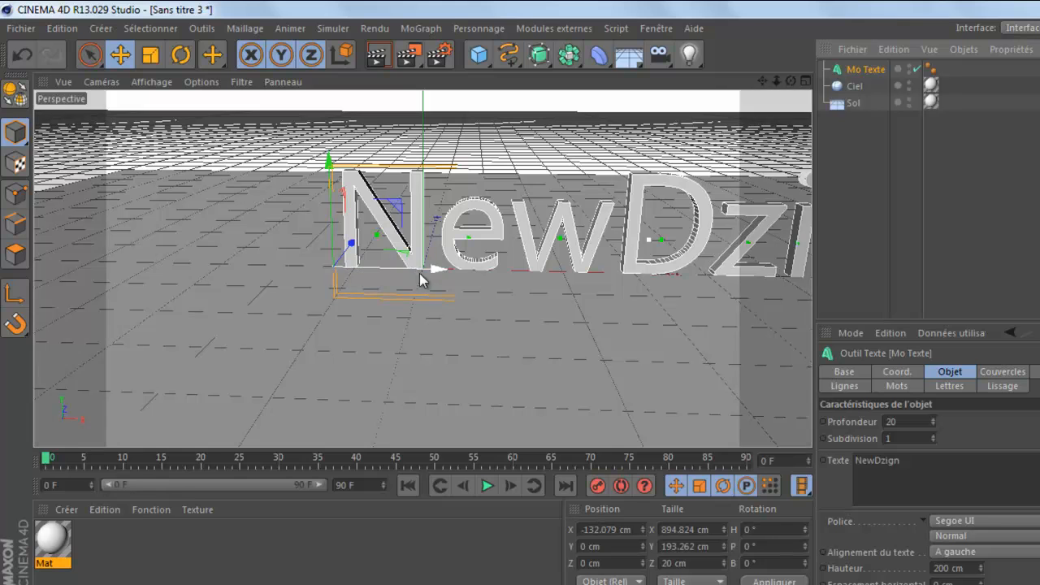
pyautogui.moveTo(426, 272); pyautogui.dragTo(257, 271)
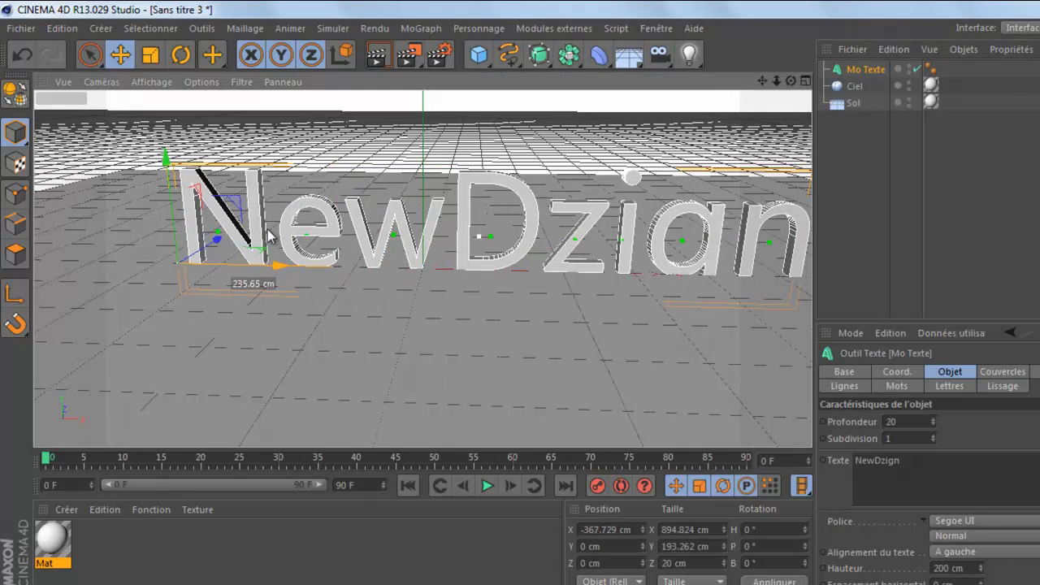
# Set the NewDzign text's height to 150 cm and its depth to 30.
pyautogui.click(972, 567)
pyautogui.write('100')
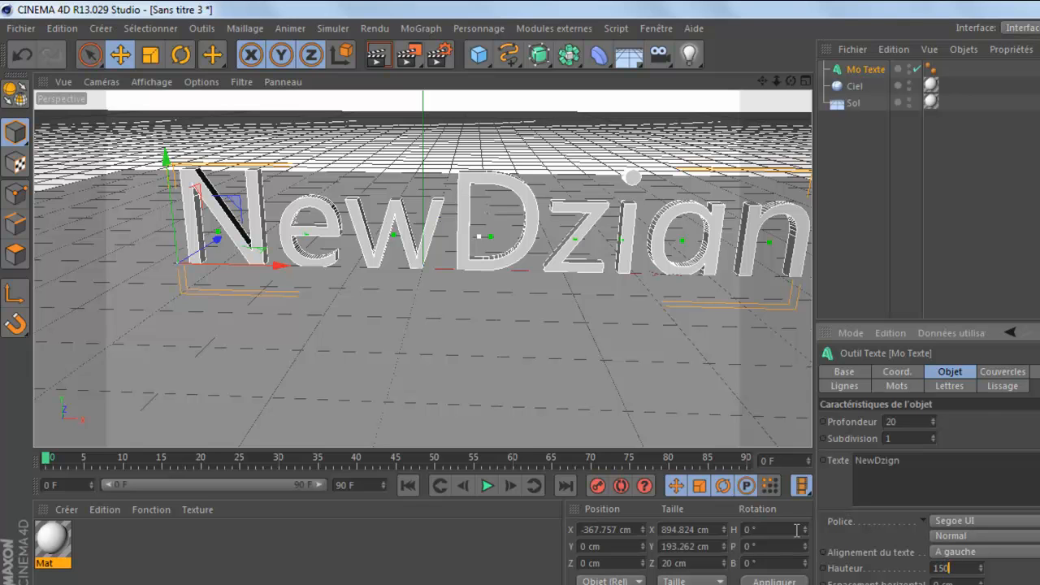
pyautogui.press('Return')
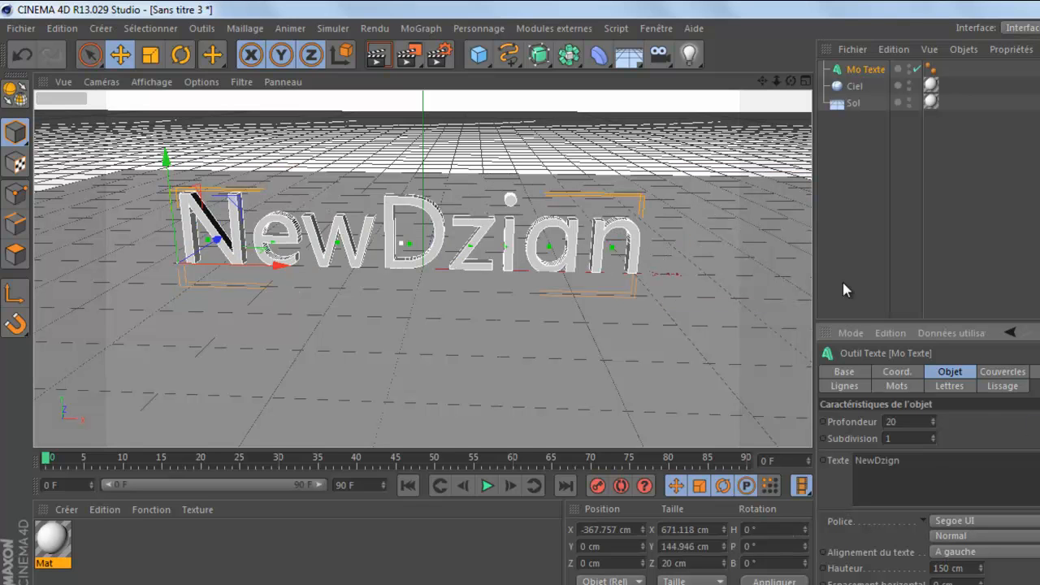
pyautogui.moveTo(777, 79); pyautogui.dragTo(572, 308)
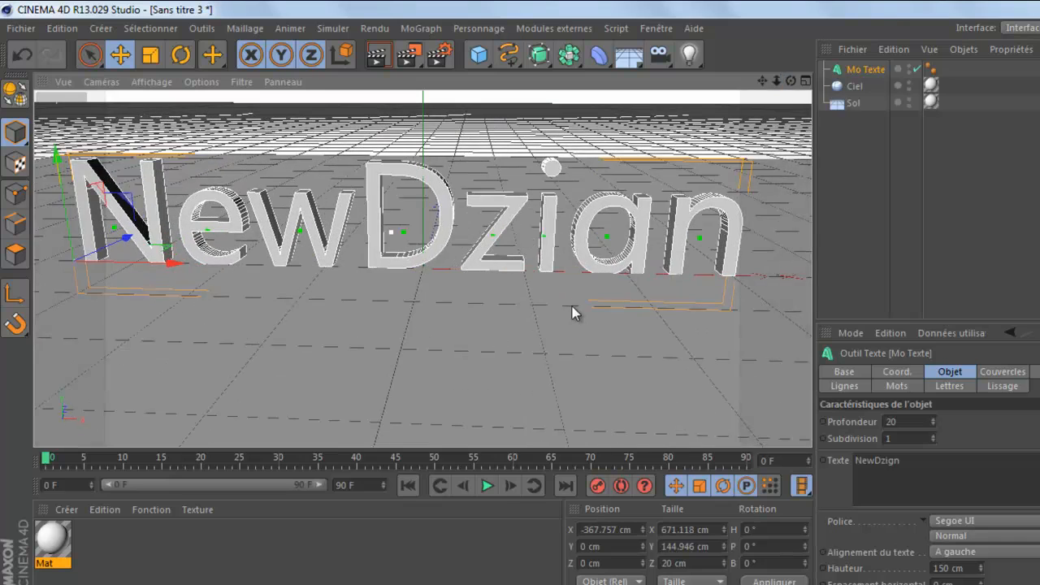
pyautogui.moveTo(787, 82); pyautogui.dragTo(572, 309)
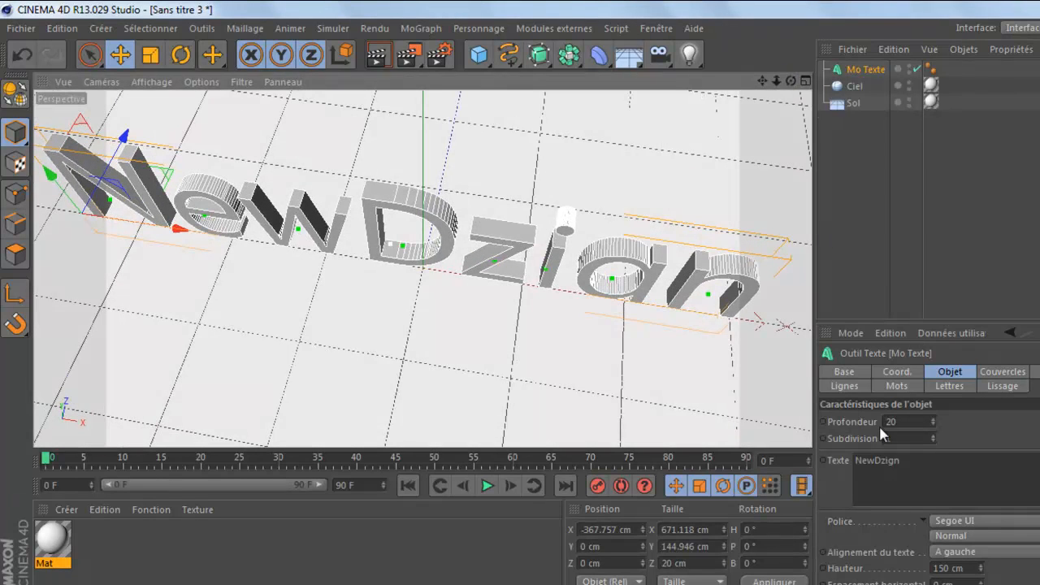
pyautogui.click(900, 424)
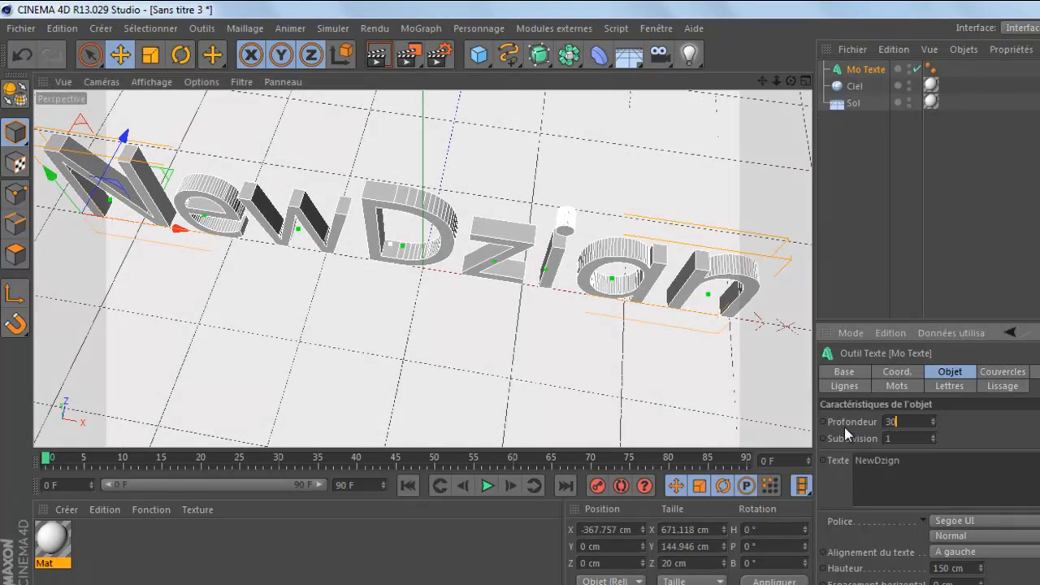
pyautogui.press('Return')
# Lay the NewDzign text flat by setting its P rotation to -90°.
pyautogui.moveTo(792, 81); pyautogui.dragTo(574, 309)
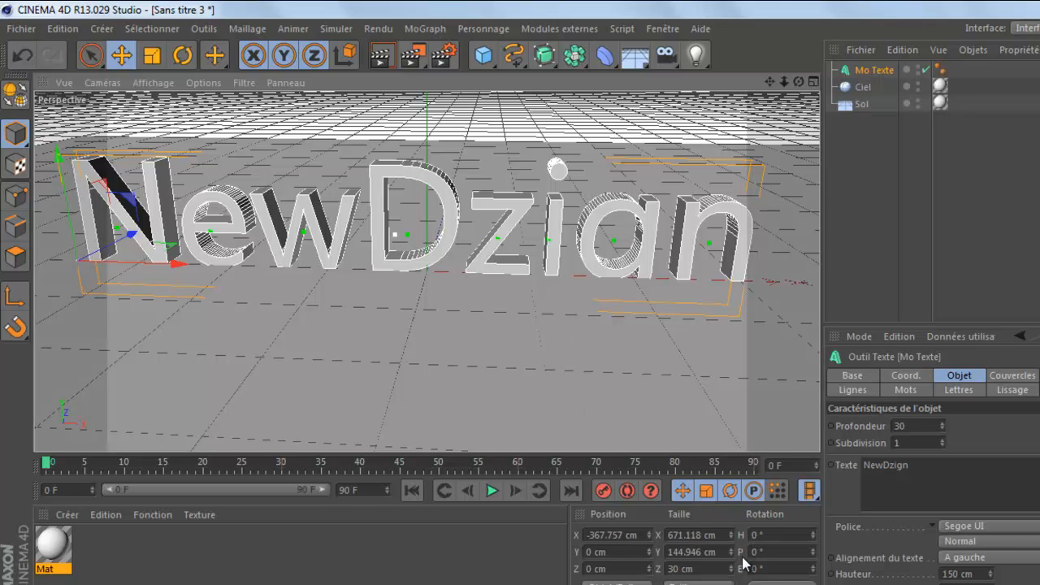
pyautogui.click(770, 551)
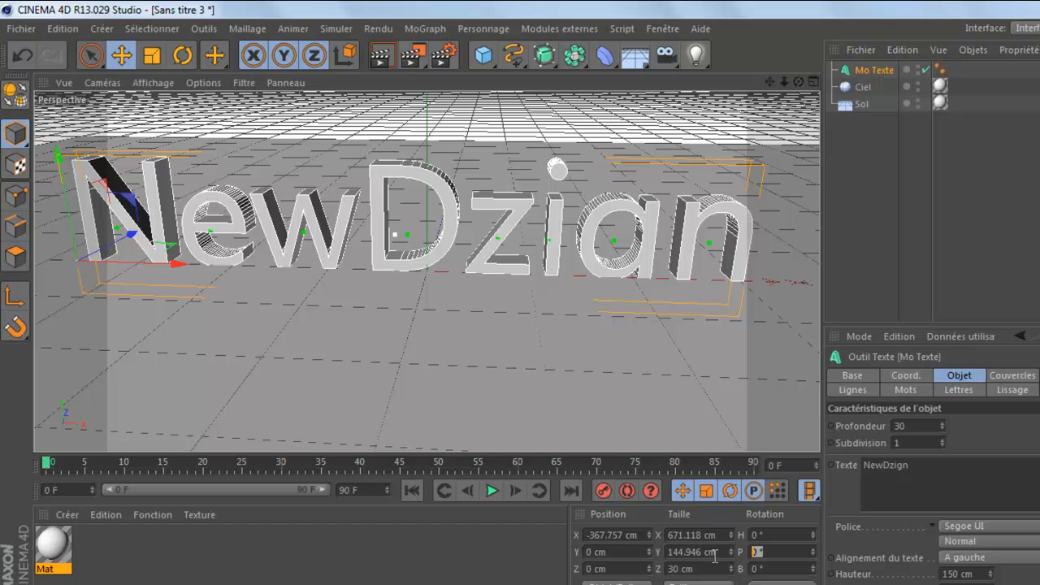
pyautogui.write('-90')
pyautogui.press('Return')
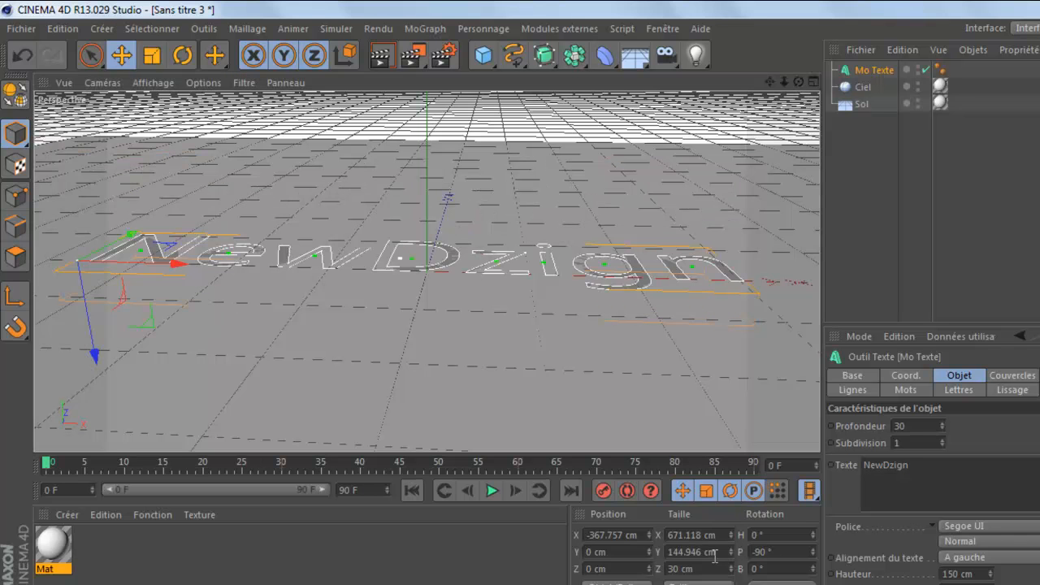
# Raise the flat text out of the floor by setting its Y position to 30 cm.
pyautogui.moveTo(798, 82); pyautogui.dragTo(578, 314)
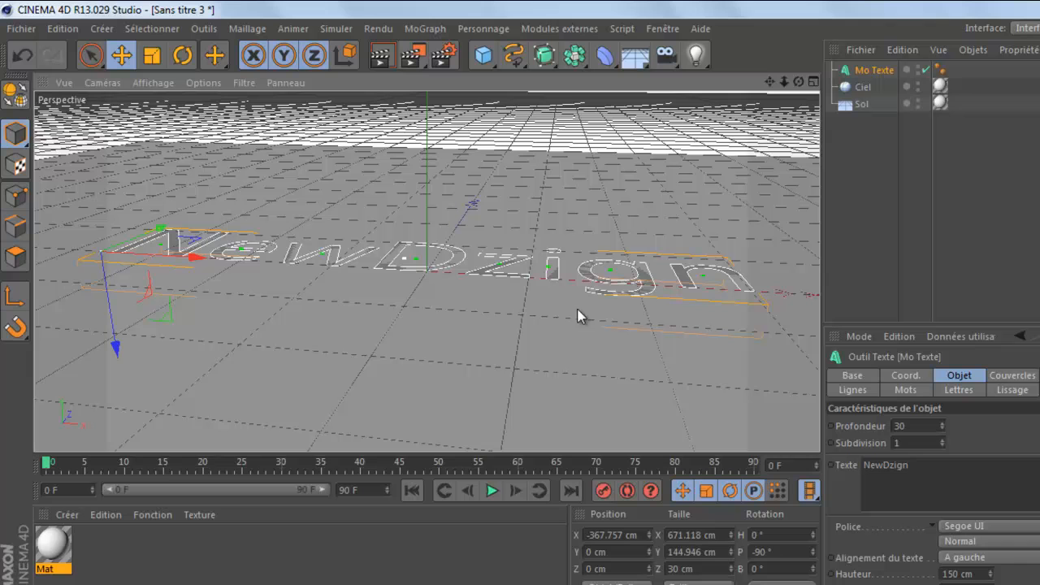
pyautogui.doubleClick(904, 424)
pyautogui.click(908, 376)
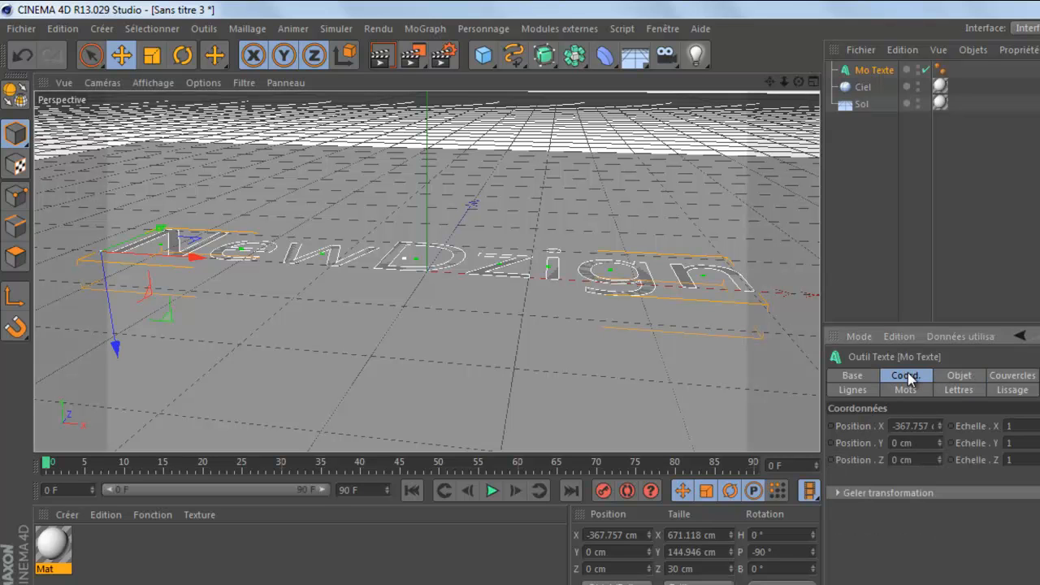
pyautogui.doubleClick(920, 442)
pyautogui.write('30')
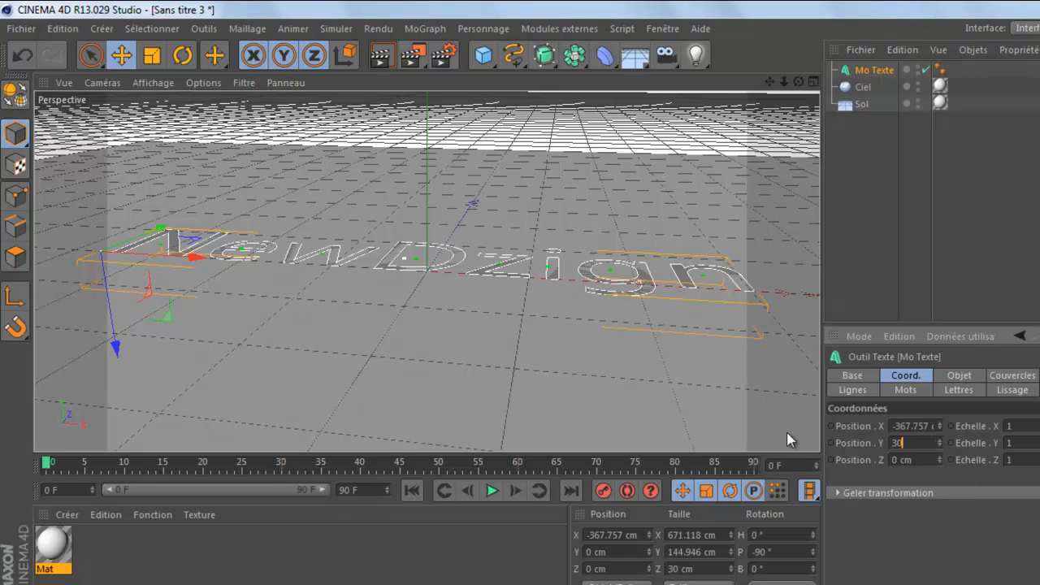
pyautogui.press('Return')
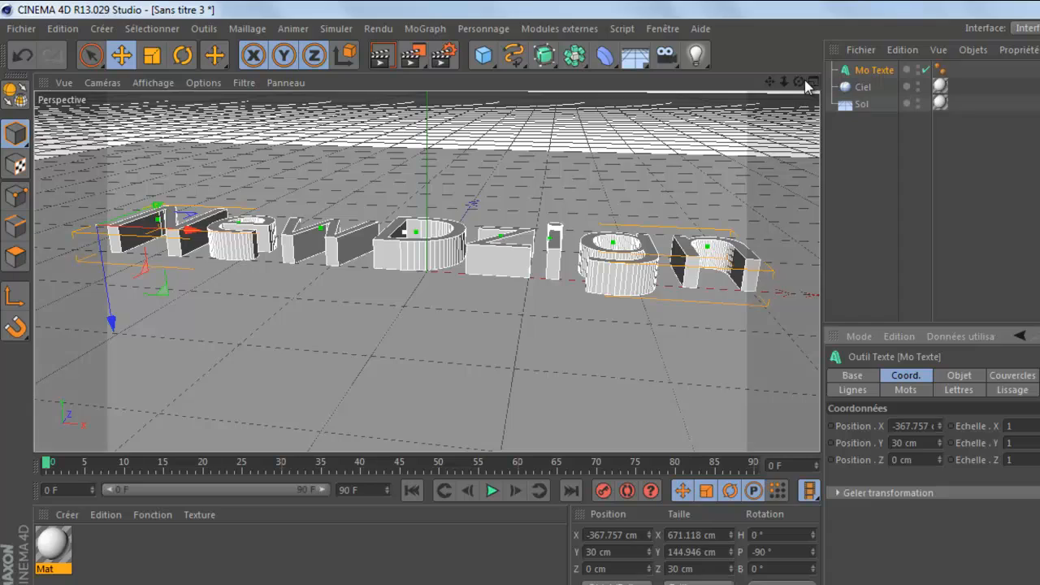
# Change the text's font to Rockwell and move the object along the X axis to about -390 cm.
pyautogui.moveTo(800, 81); pyautogui.dragTo(578, 310)
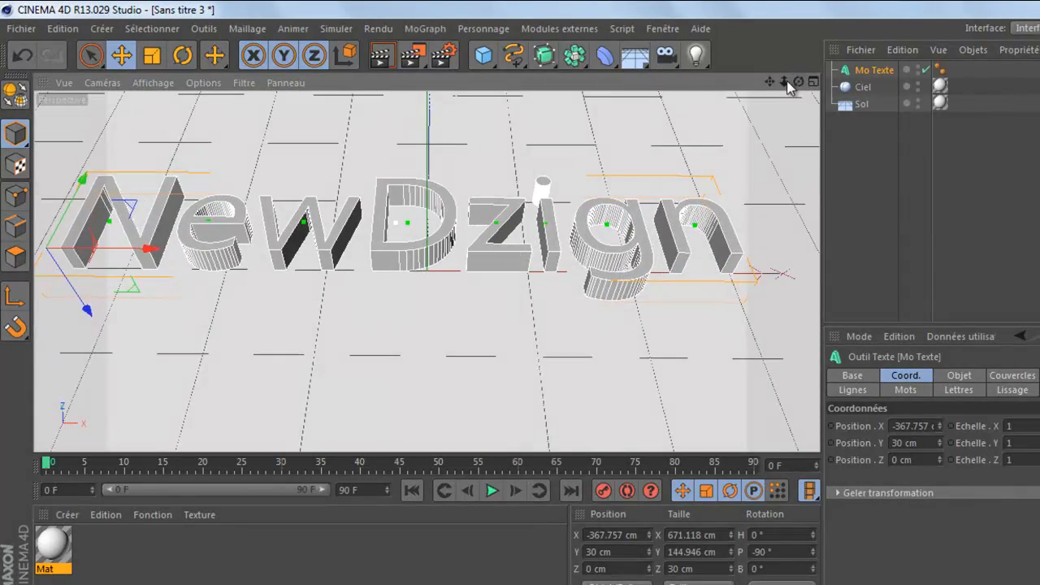
pyautogui.moveTo(784, 82); pyautogui.dragTo(578, 310)
pyautogui.moveTo(769, 81); pyautogui.dragTo(577, 310)
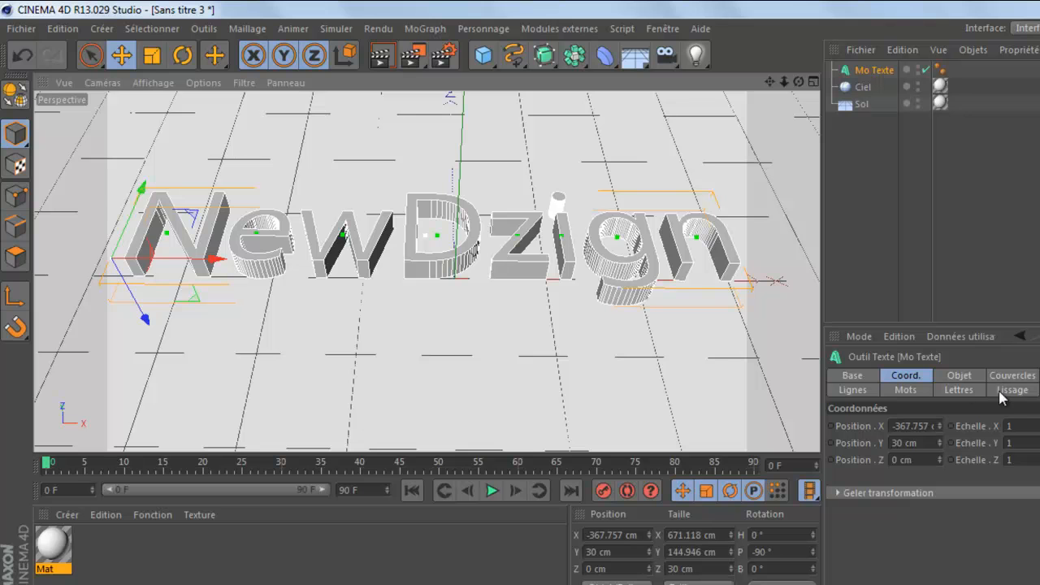
pyautogui.click(950, 377)
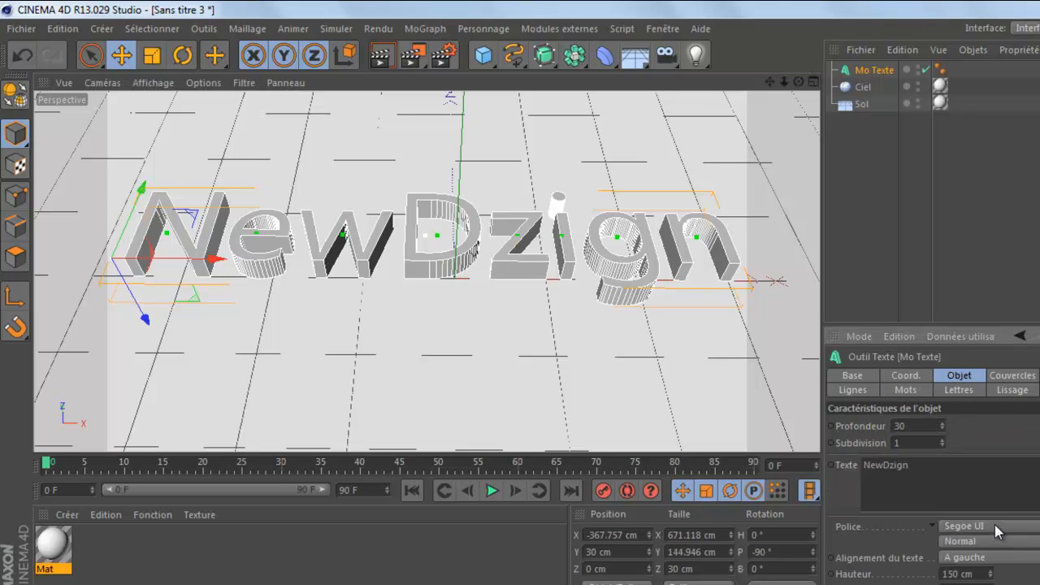
pyautogui.click(994, 524)
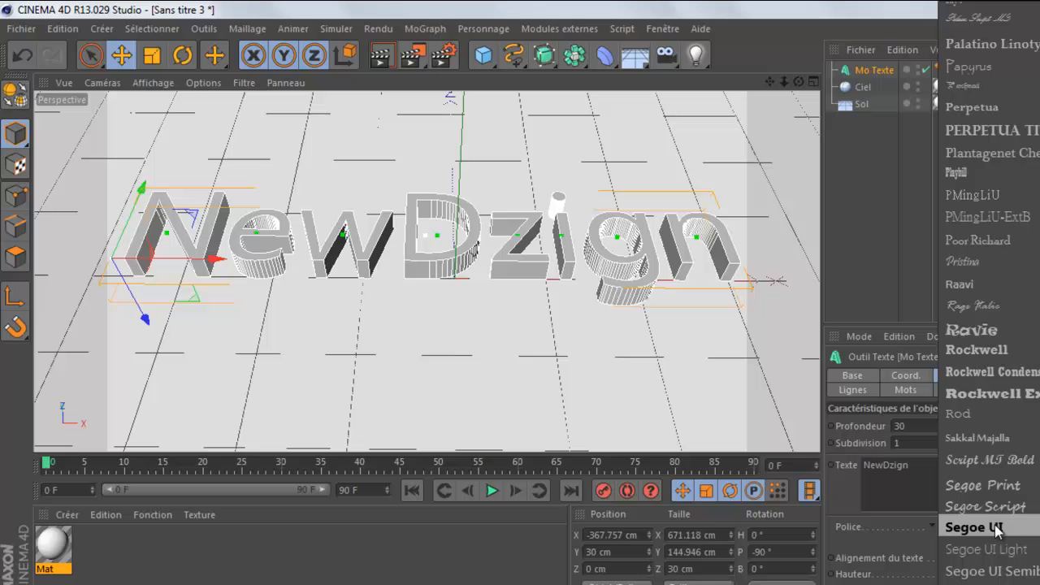
pyautogui.click(1011, 350)
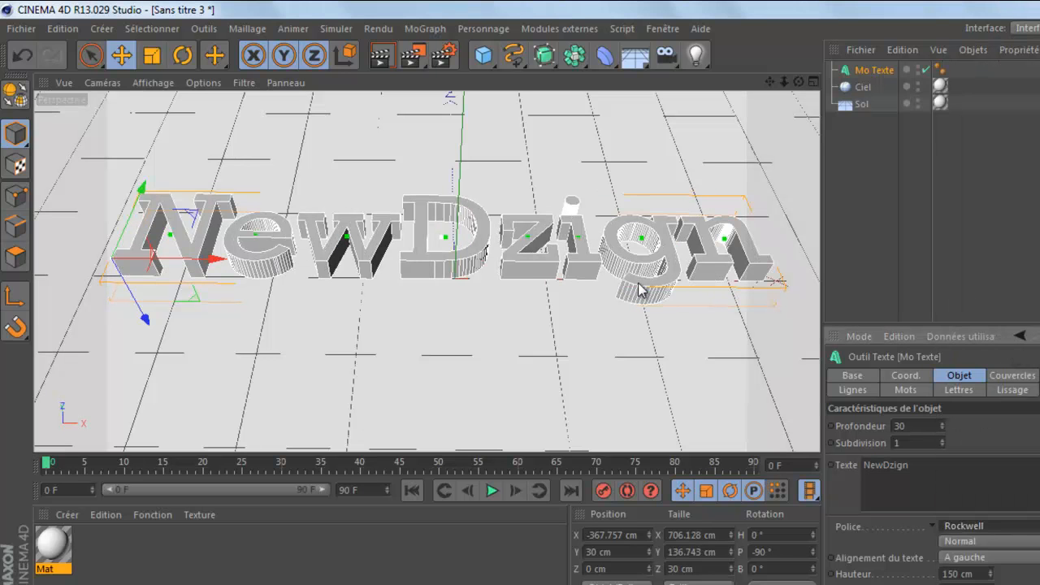
pyautogui.moveTo(214, 261); pyautogui.dragTo(192, 261)
# Set the start cap (Début) of the NewDzign text to Couvercle et biseau.
pyautogui.moveTo(784, 83); pyautogui.dragTo(578, 309)
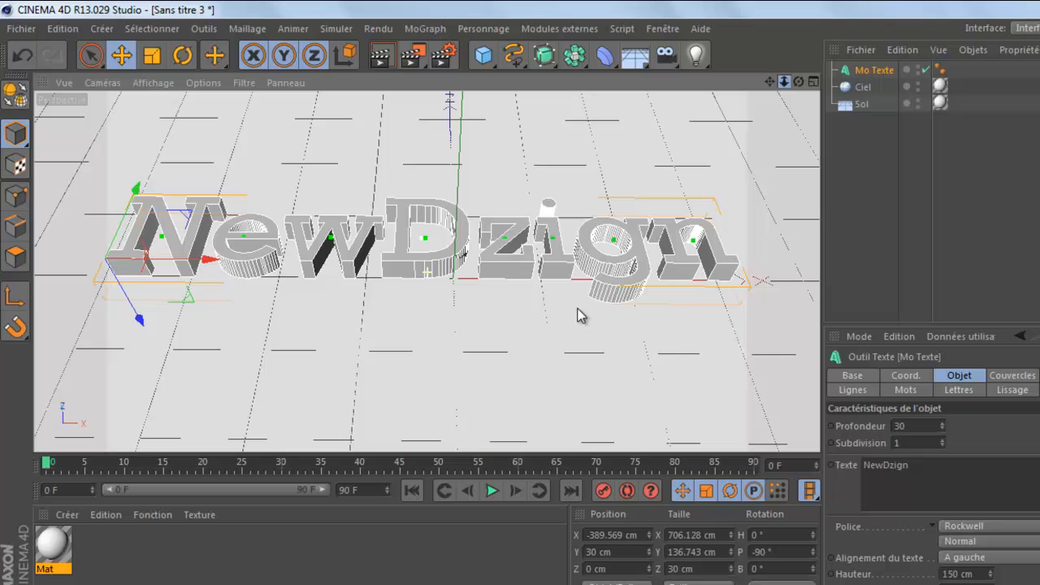
pyautogui.click(1006, 377)
pyautogui.click(970, 424)
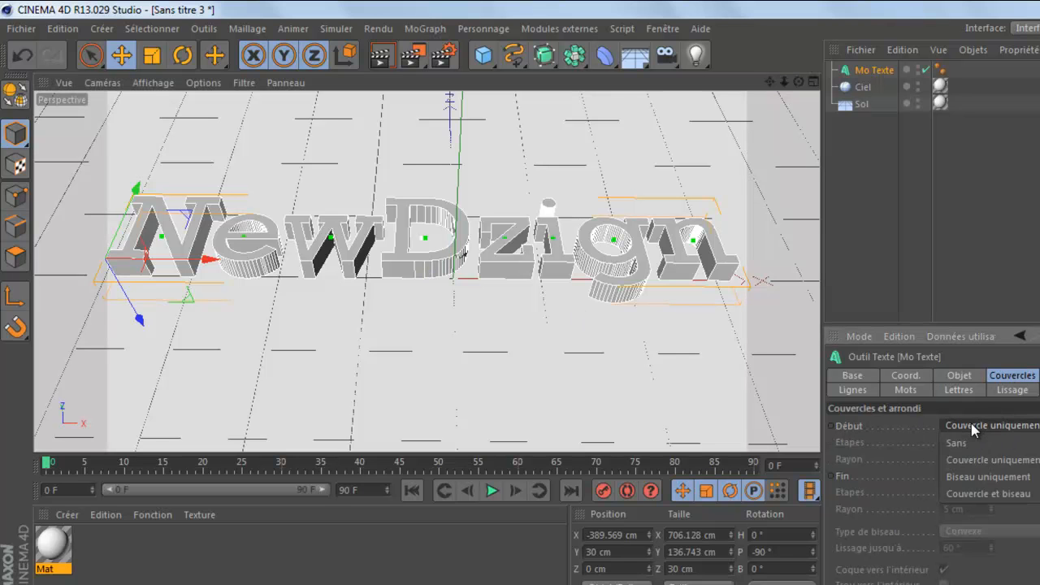
pyautogui.click(961, 494)
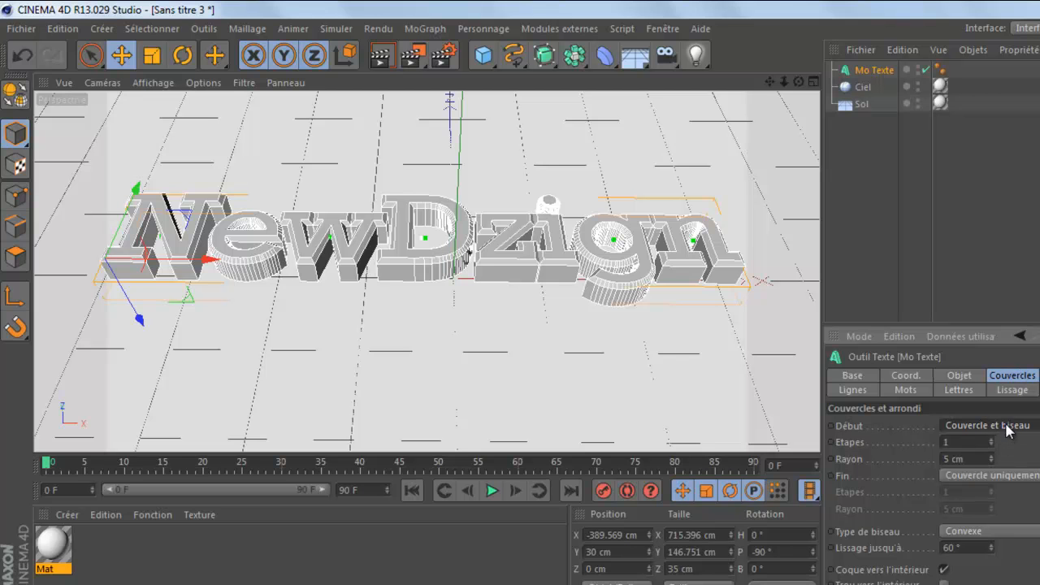
# Set the end cap (Fin) of the NewDzign text to Couvercle et biseau.
pyautogui.click(981, 424)
pyautogui.click(981, 424)
pyautogui.click(986, 479)
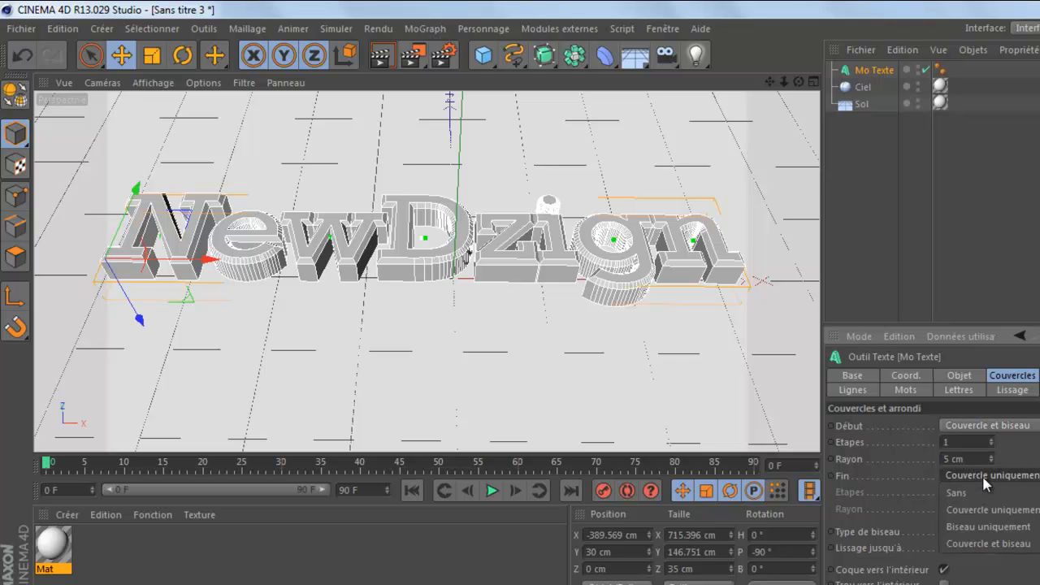
pyautogui.click(975, 543)
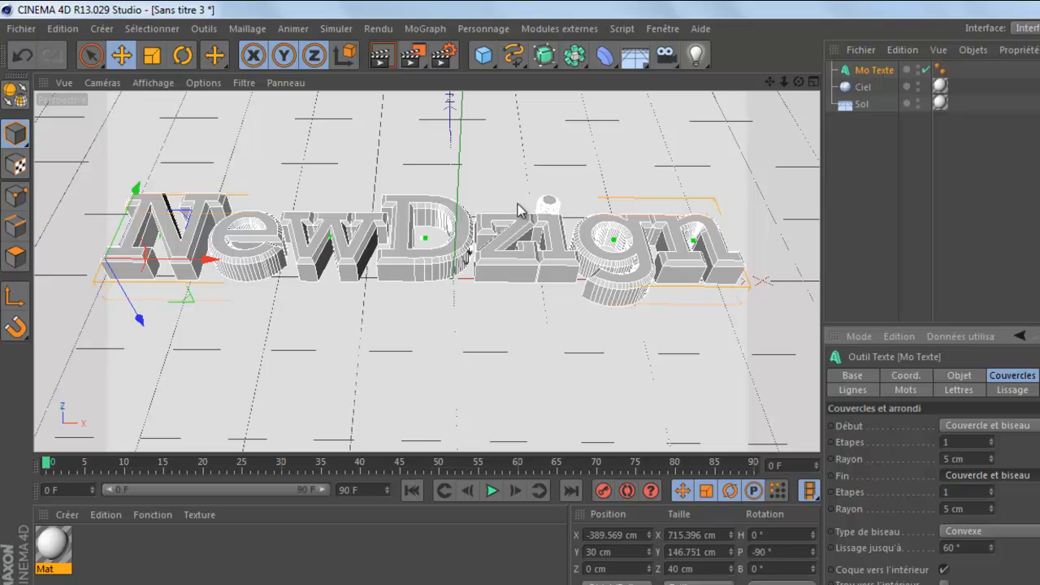
# Add a light and move it above and in front of the text, to about Y 243.5 cm and Z -186.6 cm.
pyautogui.moveTo(797, 82); pyautogui.dragTo(579, 316)
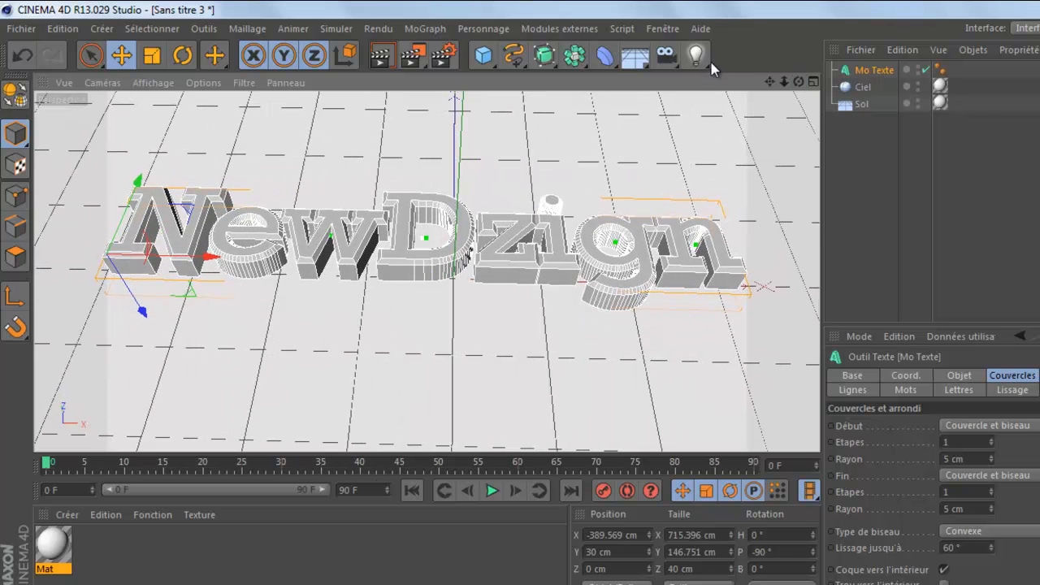
pyautogui.moveTo(696, 56); pyautogui.dragTo(730, 84)
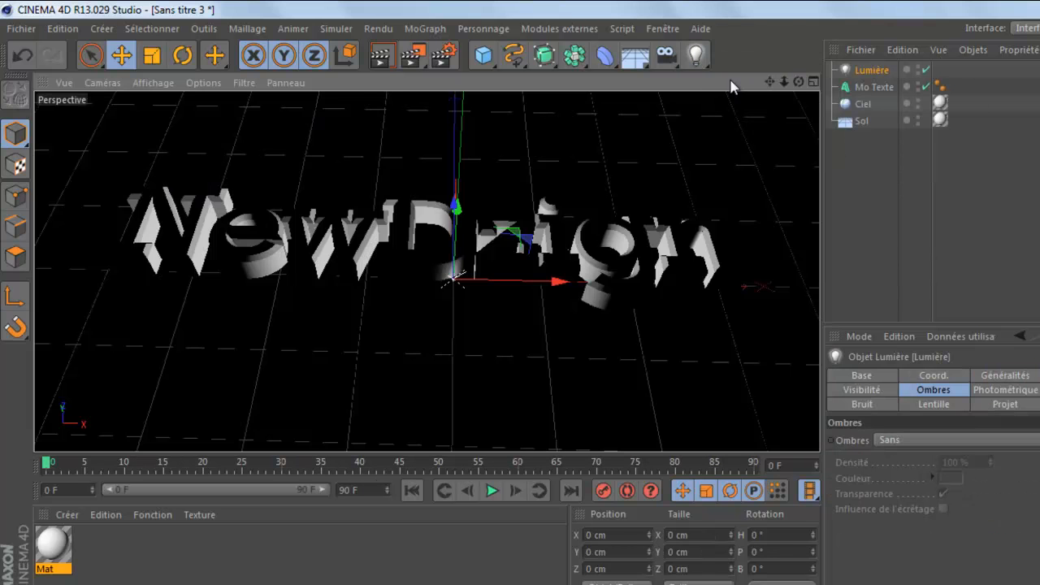
pyautogui.moveTo(800, 82); pyautogui.dragTo(577, 313)
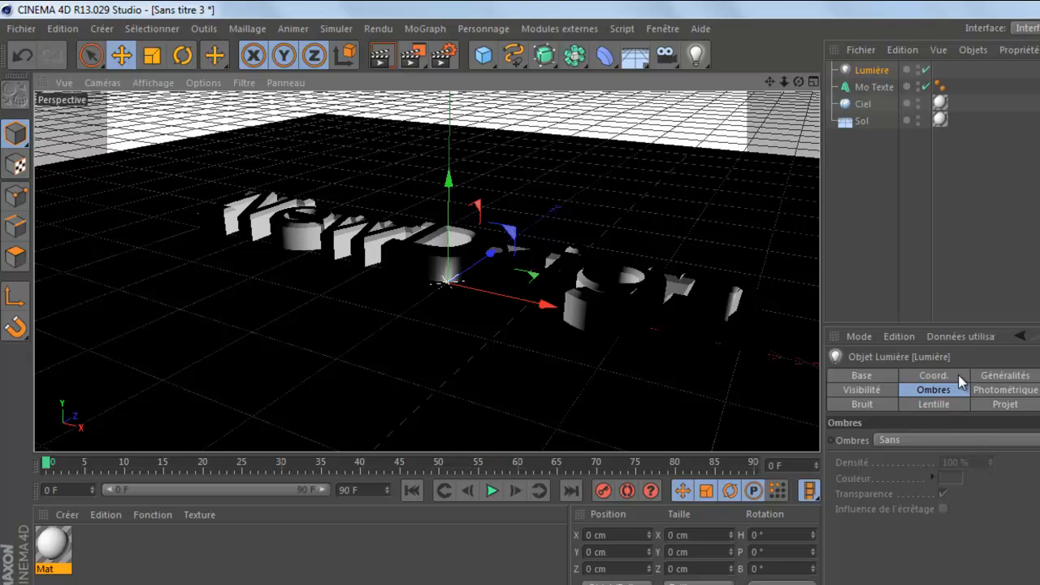
pyautogui.click(934, 376)
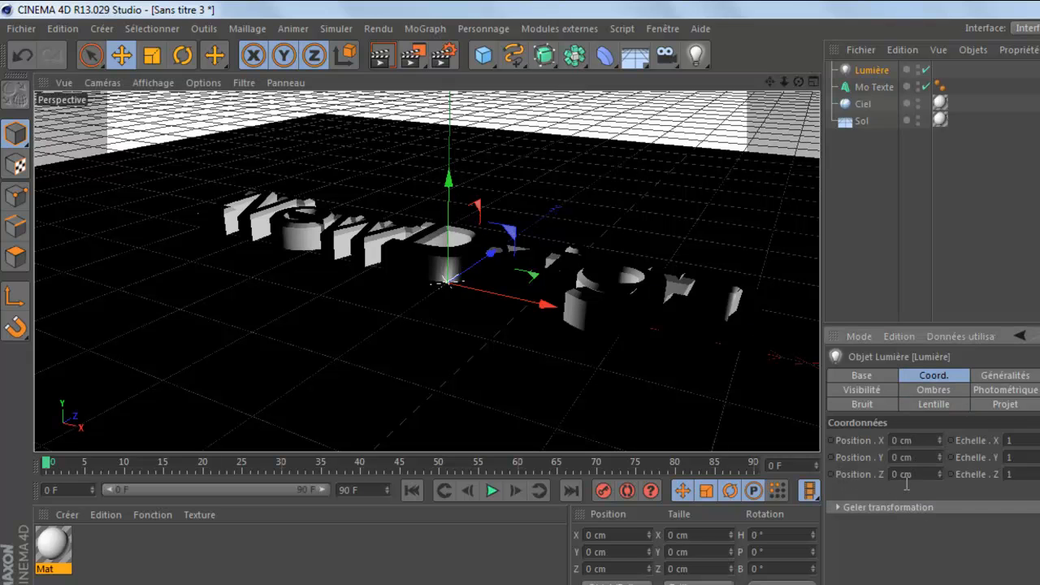
pyautogui.moveTo(452, 191); pyautogui.dragTo(492, 69)
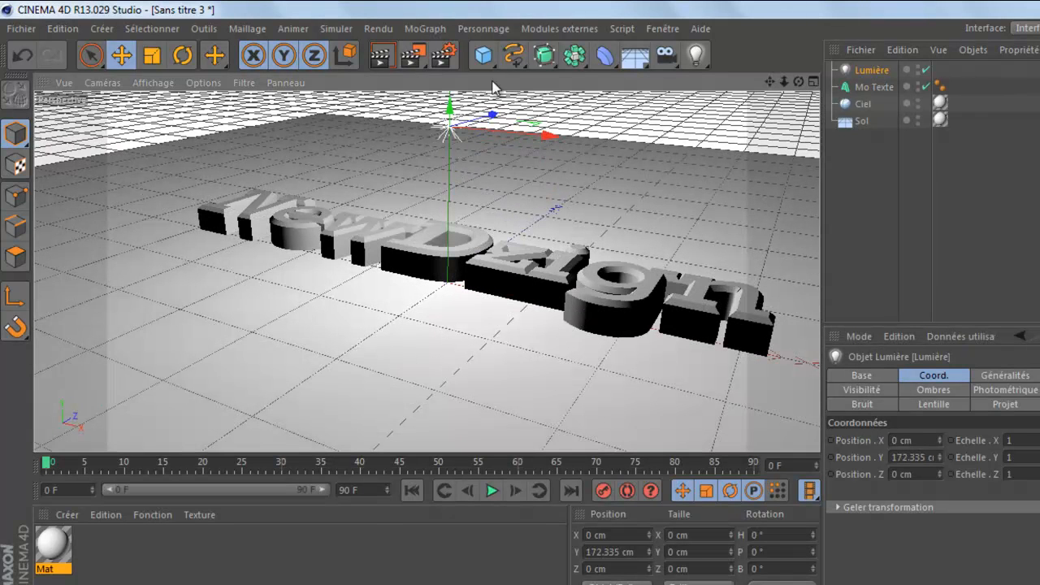
pyautogui.moveTo(797, 83); pyautogui.dragTo(578, 310)
pyautogui.moveTo(523, 126); pyautogui.dragTo(236, 81)
pyautogui.moveTo(803, 83); pyautogui.dragTo(578, 316)
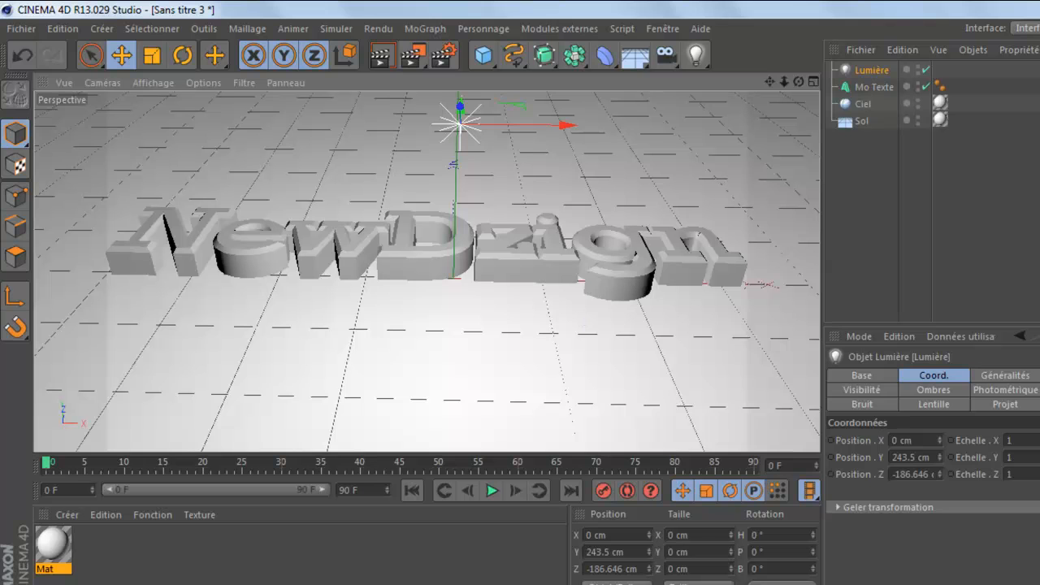
# Set the light's shadow type (Ombres) to Adaptatives.
pyautogui.click(934, 392)
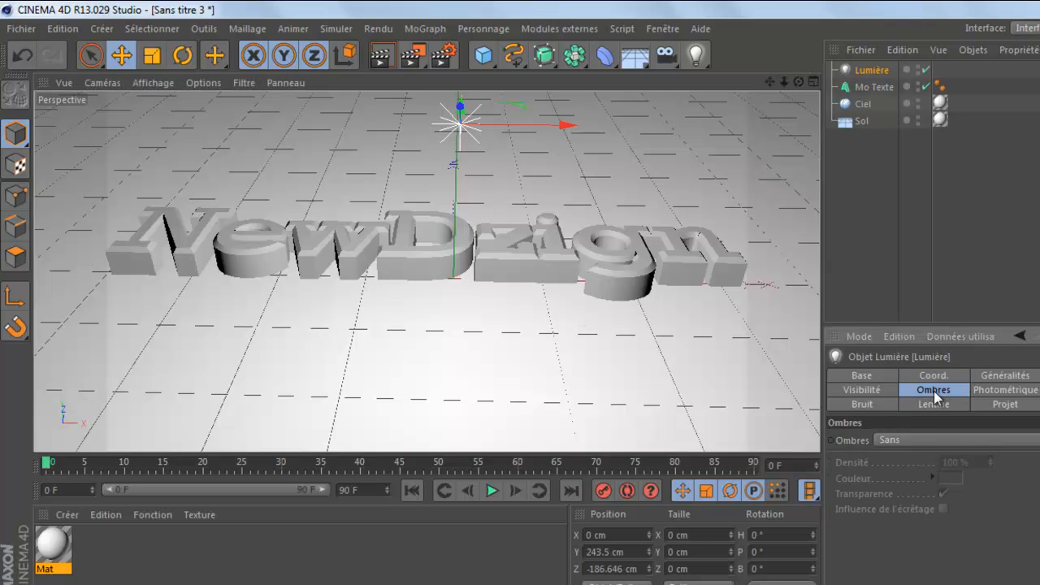
pyautogui.click(901, 438)
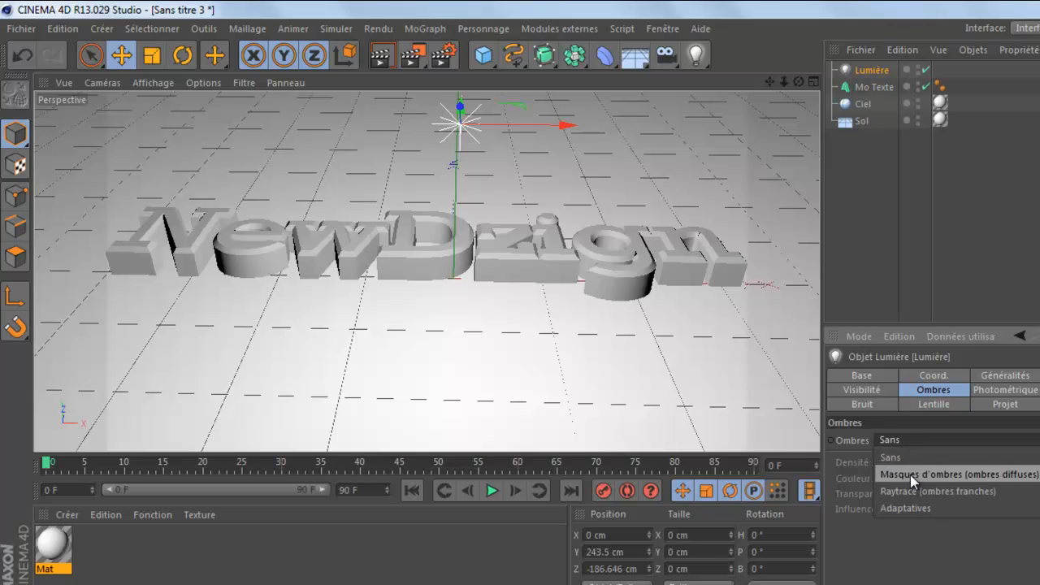
pyautogui.click(920, 507)
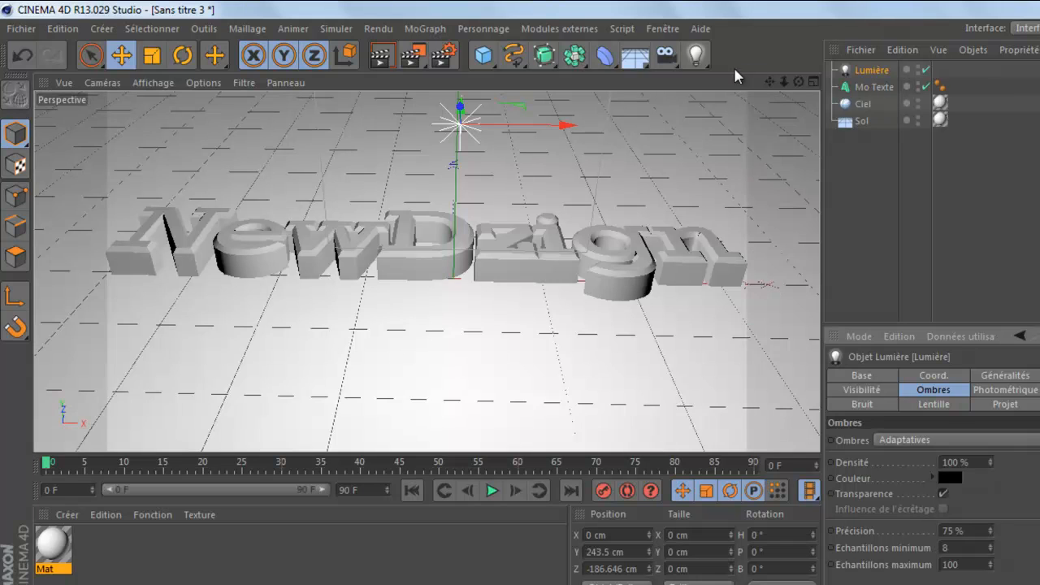
pyautogui.moveTo(799, 82); pyautogui.dragTo(576, 316)
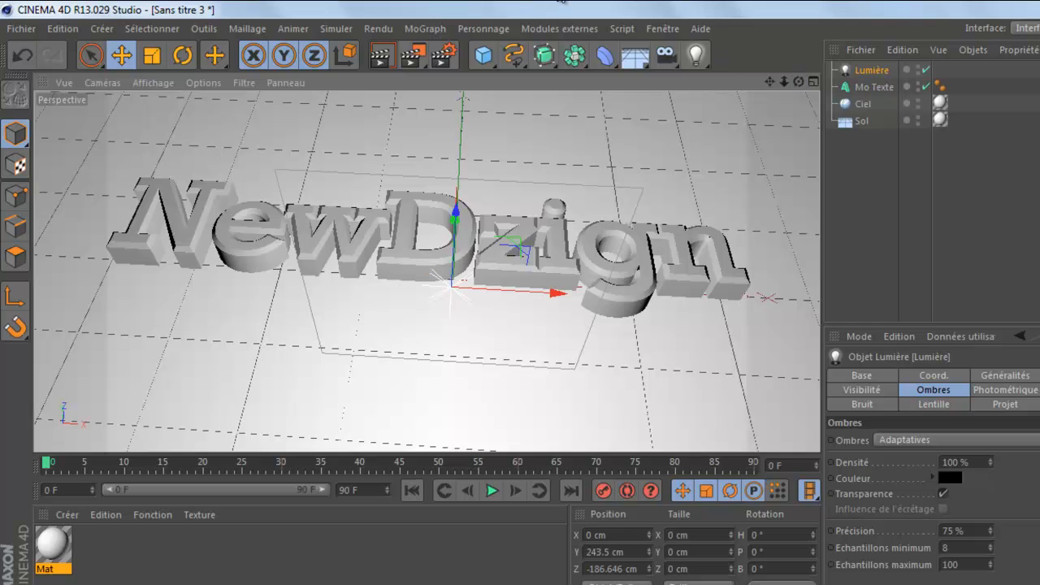
# Add the Occlusion ambiante effect to the render settings, keeping its default values, and close the settings.
pyautogui.click(439, 56)
pyautogui.moveTo(394, 68); pyautogui.dragTo(421, 64)
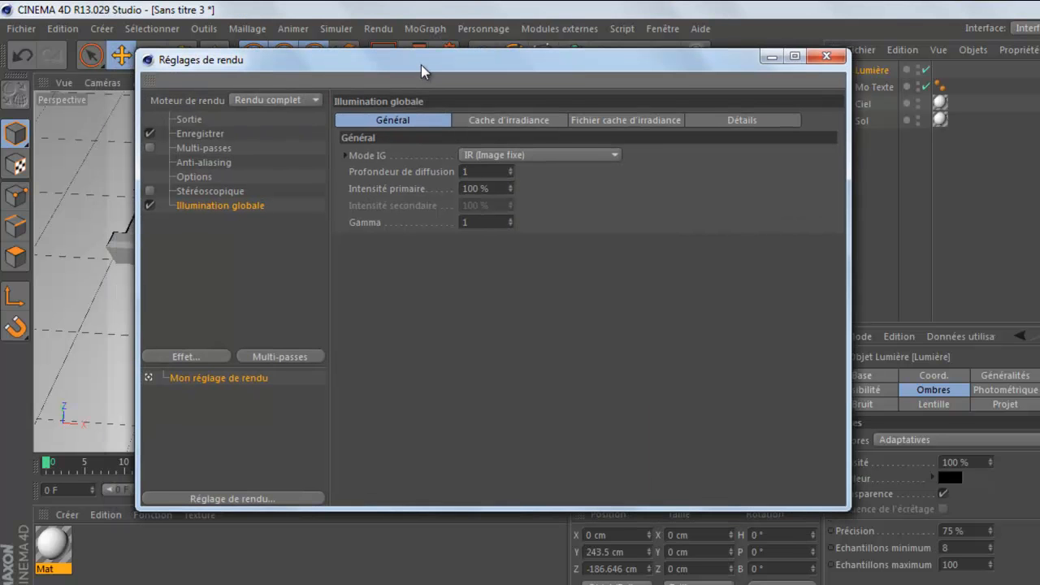
pyautogui.click(171, 354)
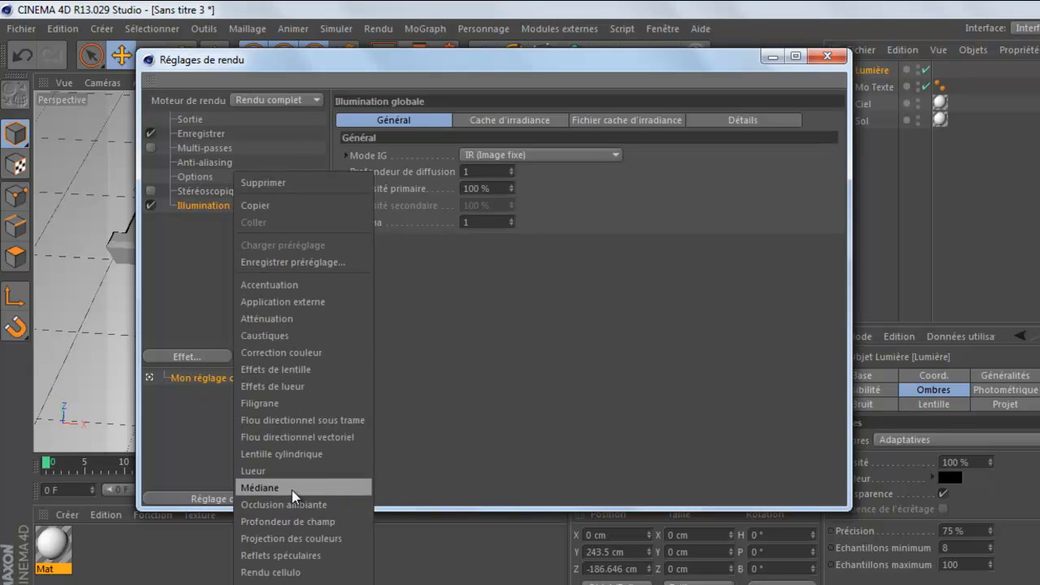
pyautogui.click(291, 505)
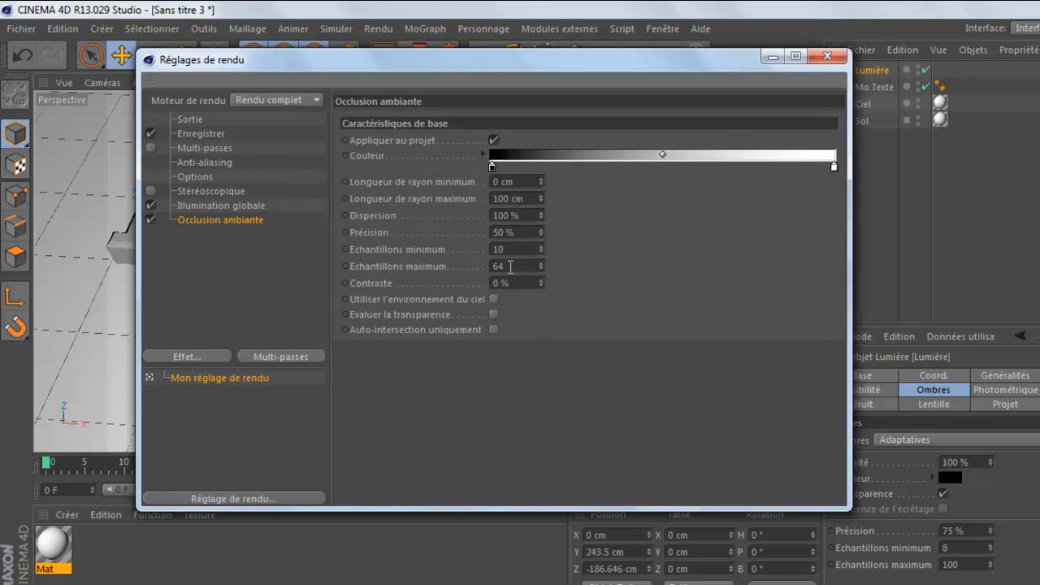
pyautogui.click(826, 59)
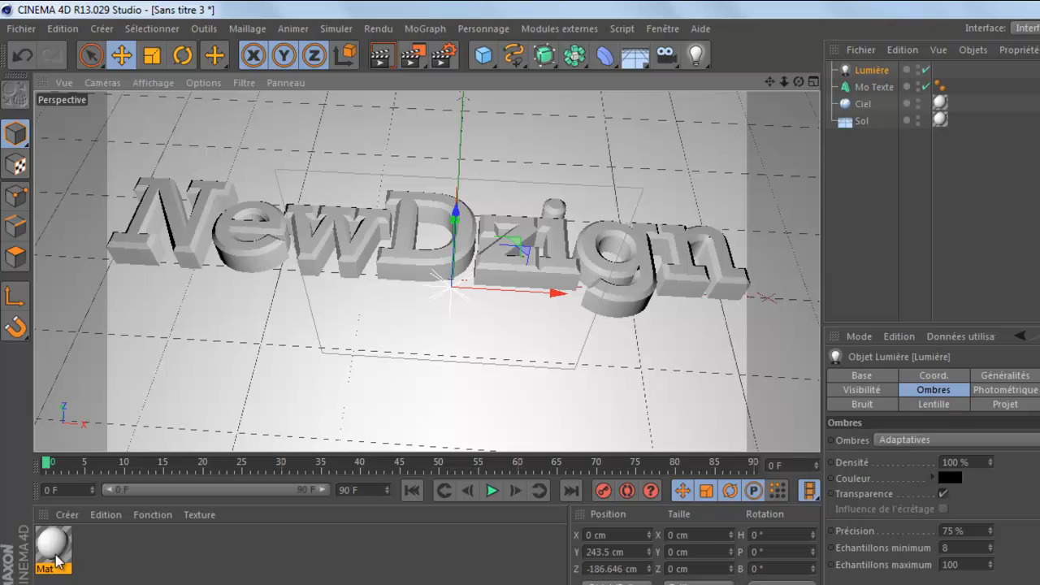
# Create a new material and open its Couleur channel for editing.
pyautogui.click(68, 515)
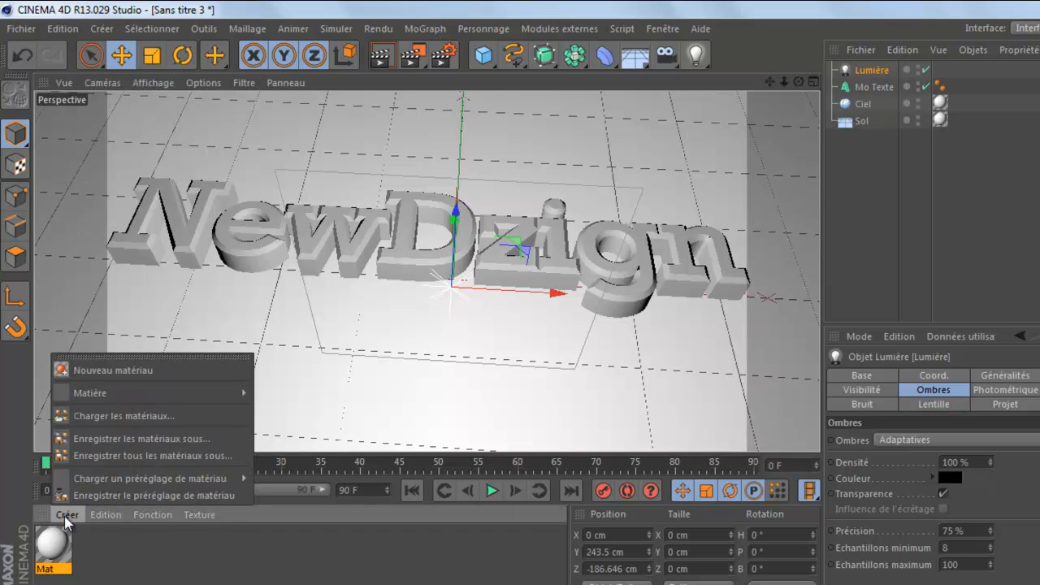
pyautogui.doubleClick(85, 551)
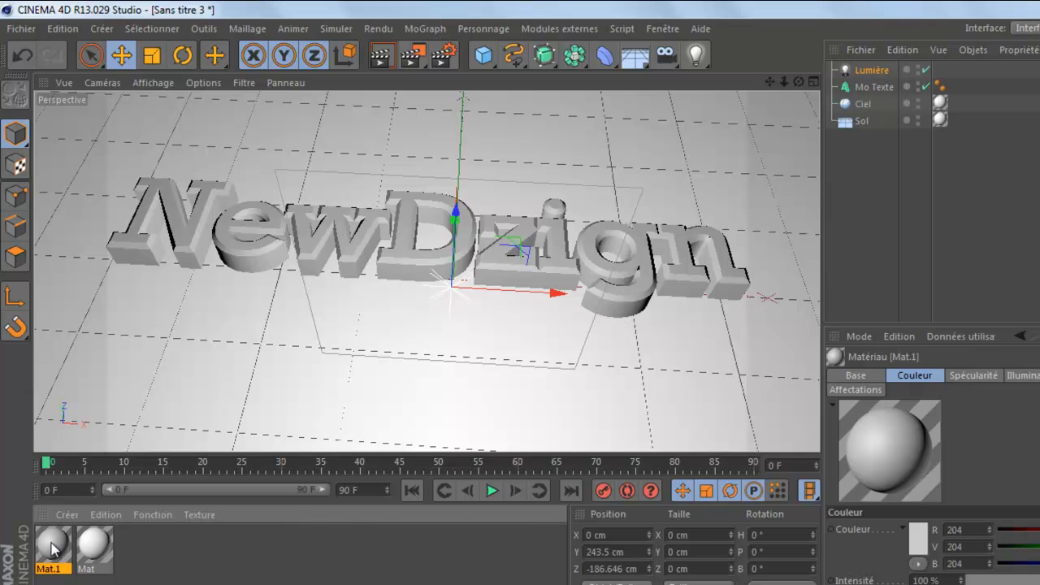
pyautogui.doubleClick(53, 549)
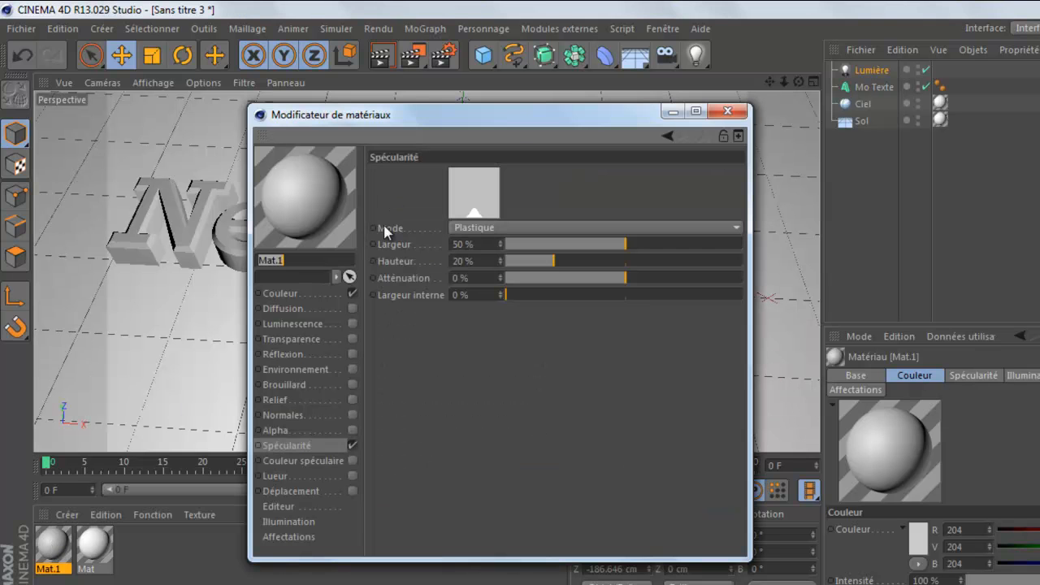
pyautogui.click(284, 294)
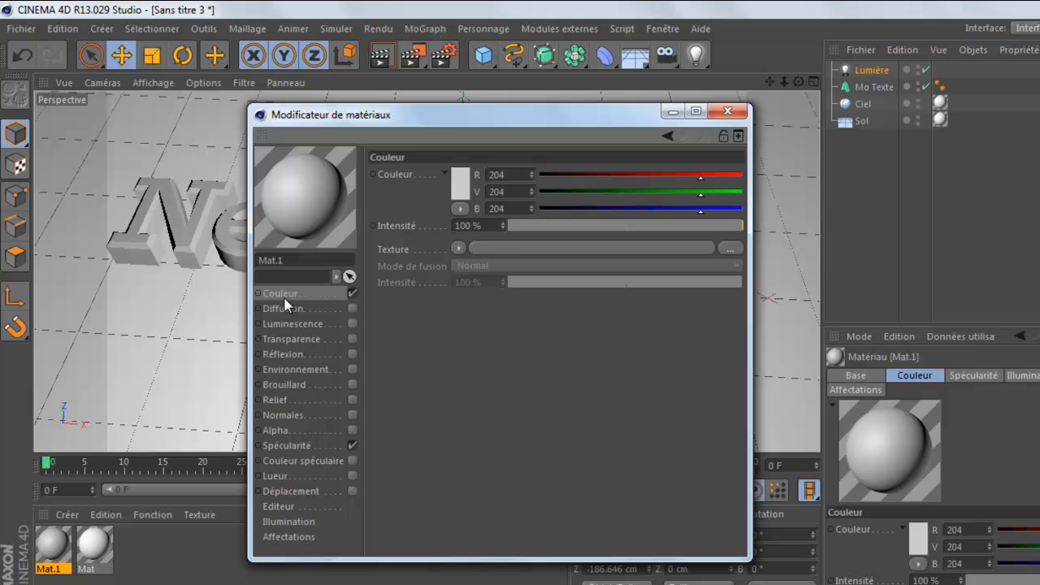
# Load "hires rusted very old metal texture 5.jpg" as the new material's colour texture and copy the image to the project location.
pyautogui.click(461, 247)
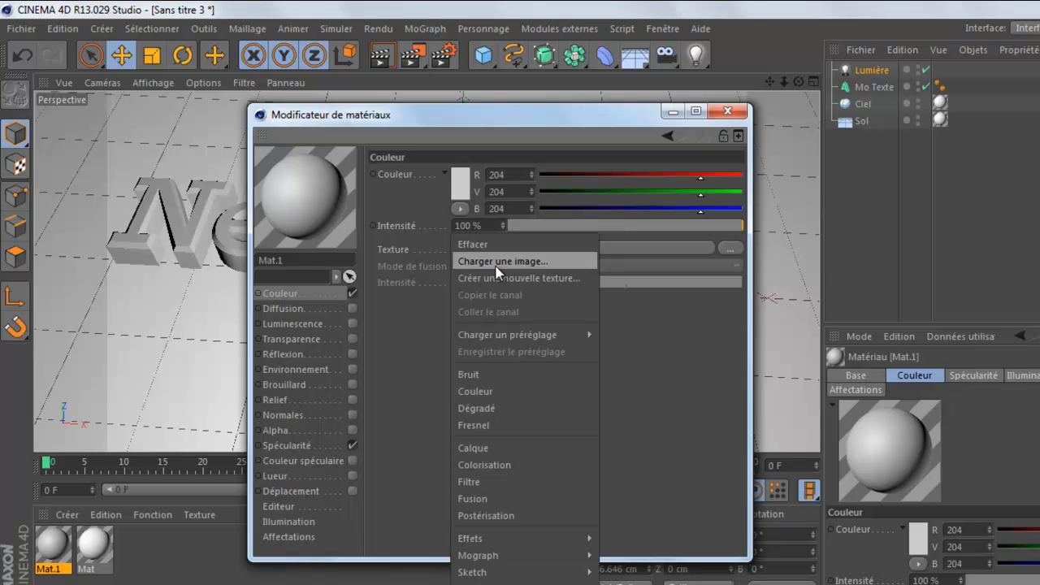
pyautogui.click(495, 267)
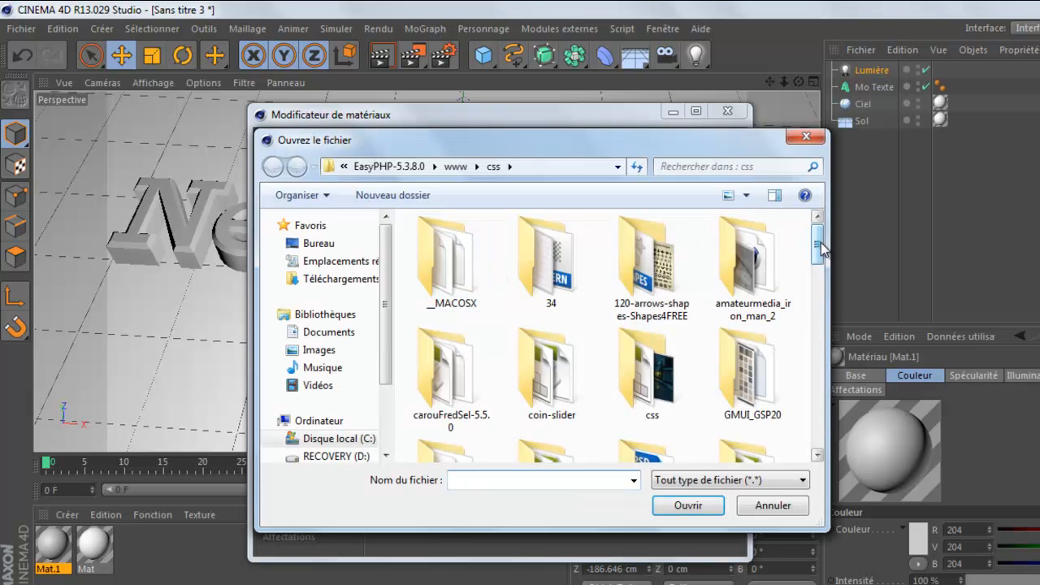
pyautogui.moveTo(818, 246); pyautogui.dragTo(818, 283)
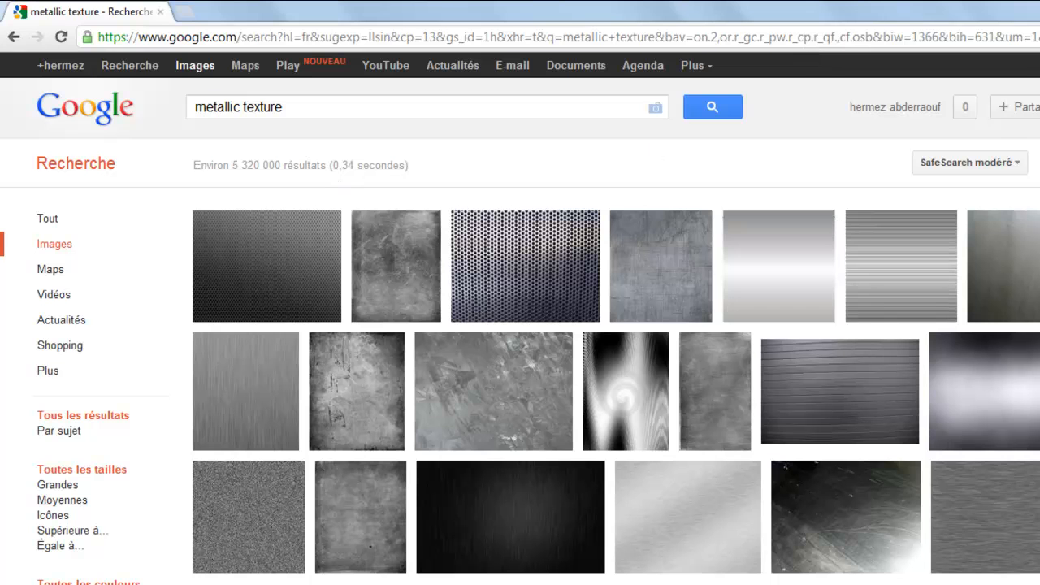
pyautogui.scroll(-20, 817, 458)
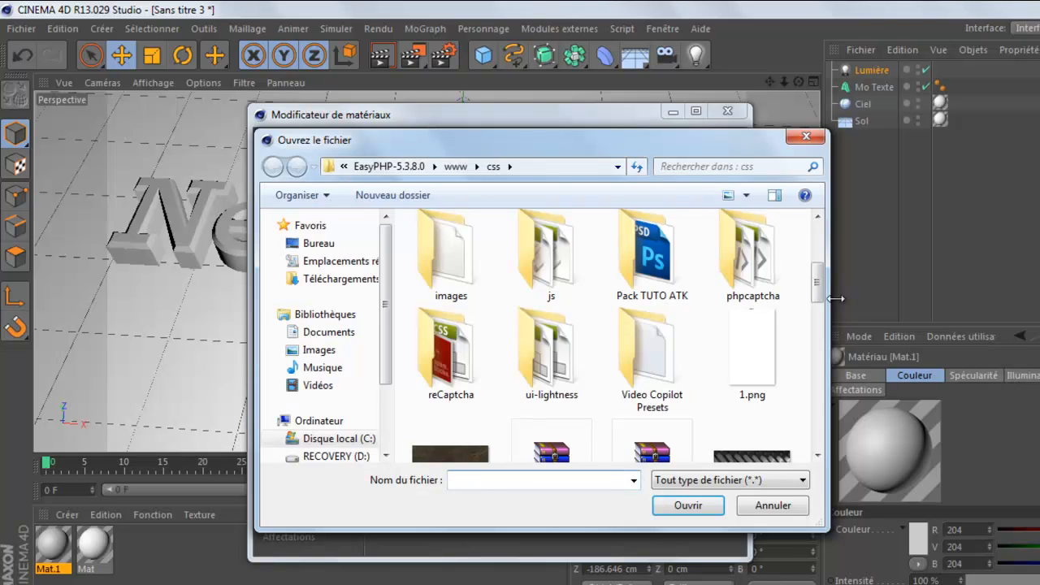
pyautogui.moveTo(817, 283); pyautogui.dragTo(817, 374)
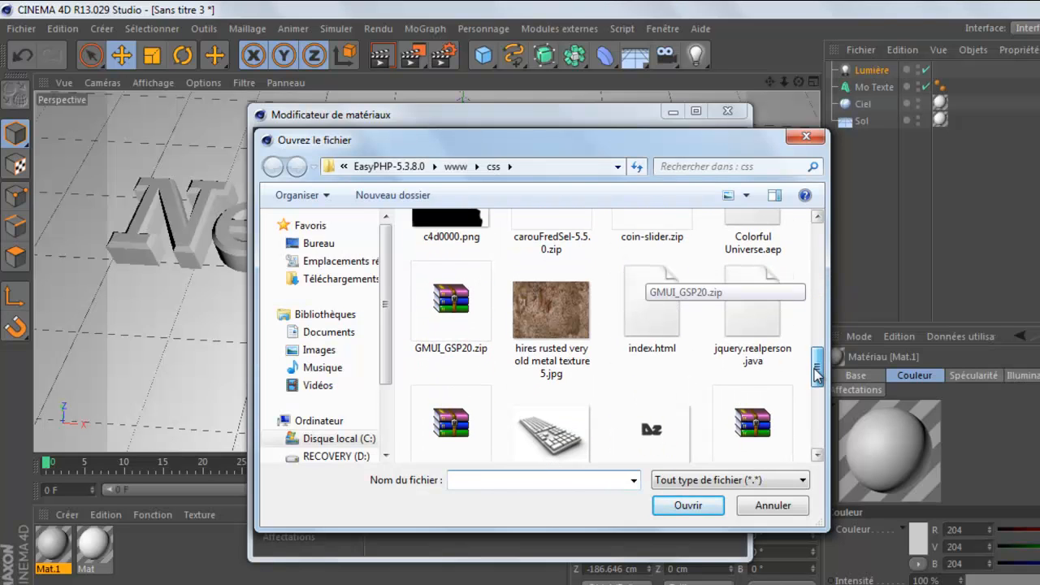
pyautogui.doubleClick(566, 325)
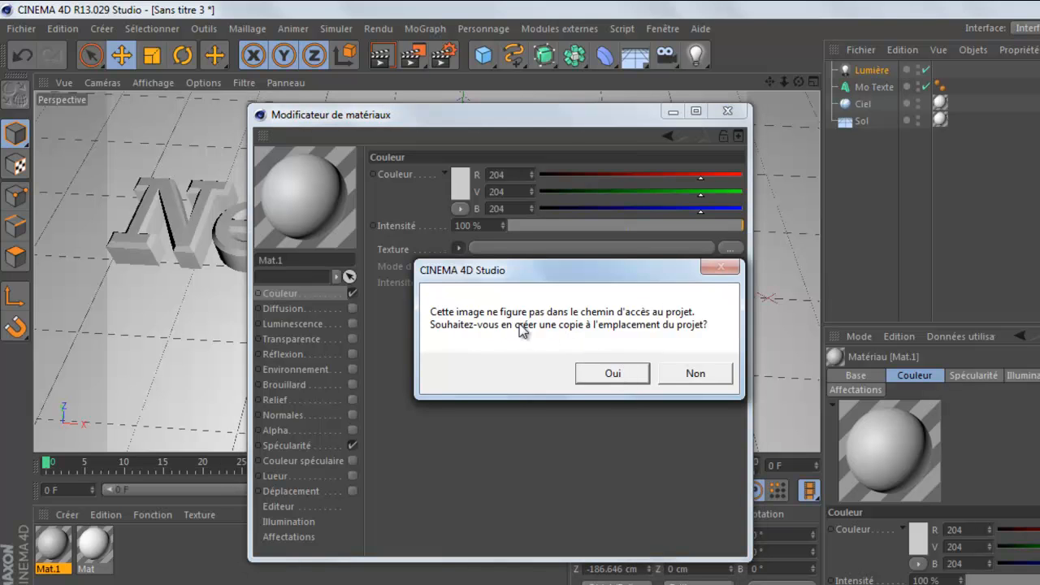
pyautogui.click(610, 372)
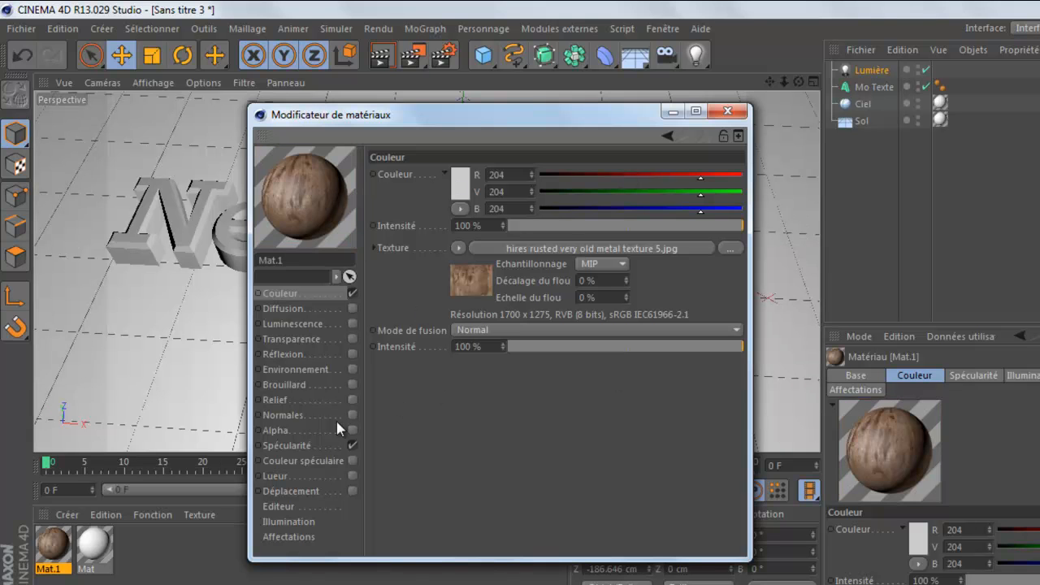
# Adjust the rusted material's specularity to a width (Largeur) of 39% and a height (Hauteur) of 43%, and close the material editor.
pyautogui.click(297, 448)
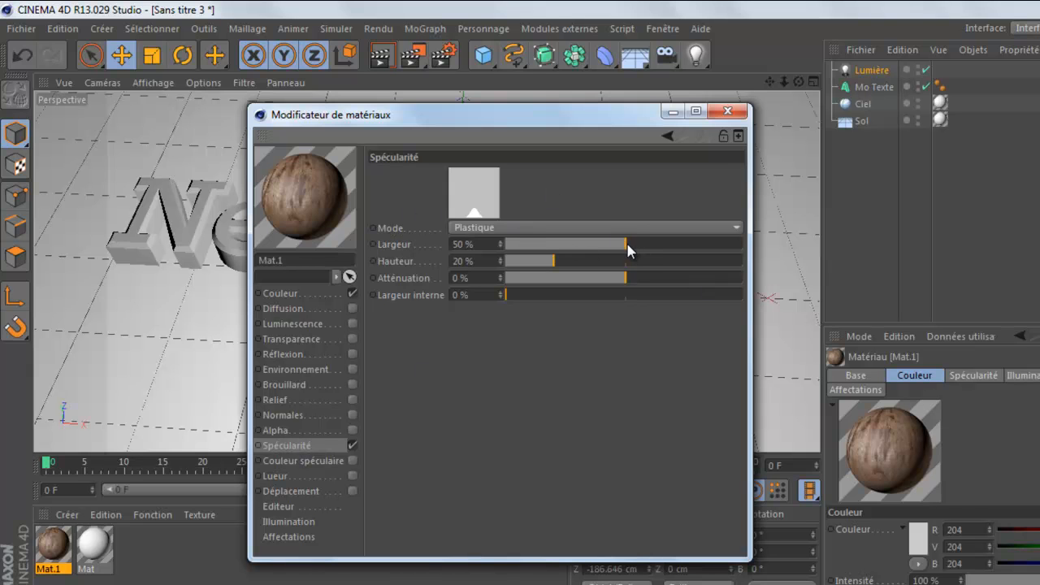
pyautogui.moveTo(648, 242); pyautogui.dragTo(623, 250)
pyautogui.click(662, 260)
pyautogui.click(596, 244)
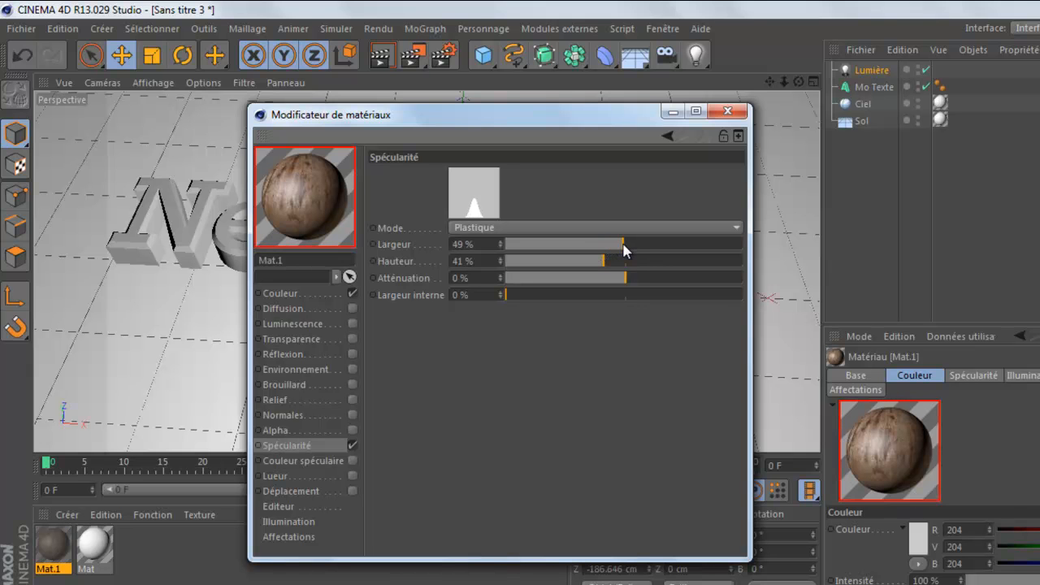
pyautogui.click(630, 243)
pyautogui.moveTo(630, 244); pyautogui.dragTo(604, 268)
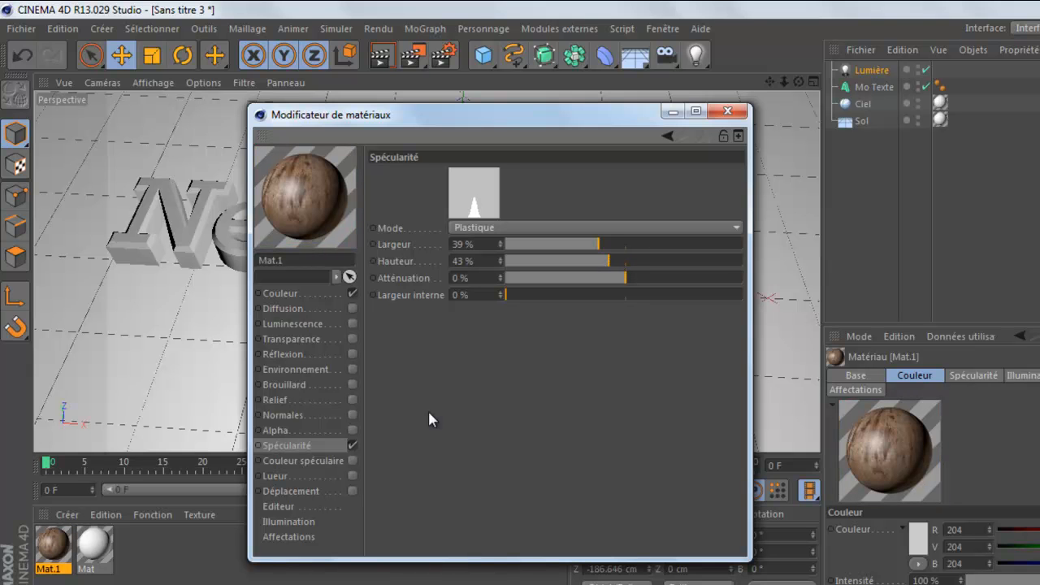
pyautogui.click(727, 112)
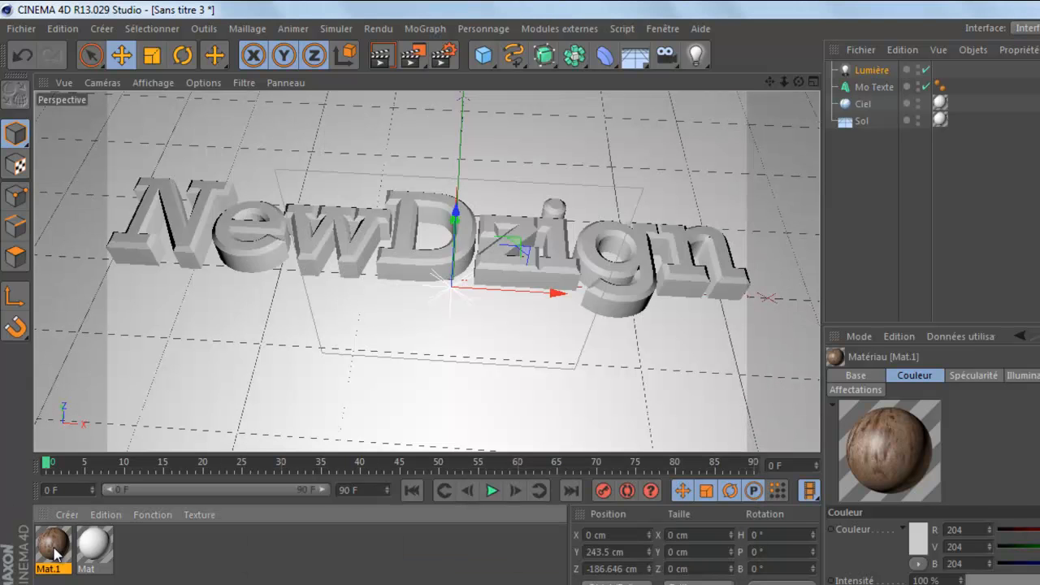
# Apply the rusted metal material to the NewDzign text and set its projection type to Spatiale.
pyautogui.moveTo(55, 553); pyautogui.dragTo(54, 542)
pyautogui.moveTo(267, 237); pyautogui.dragTo(267, 238)
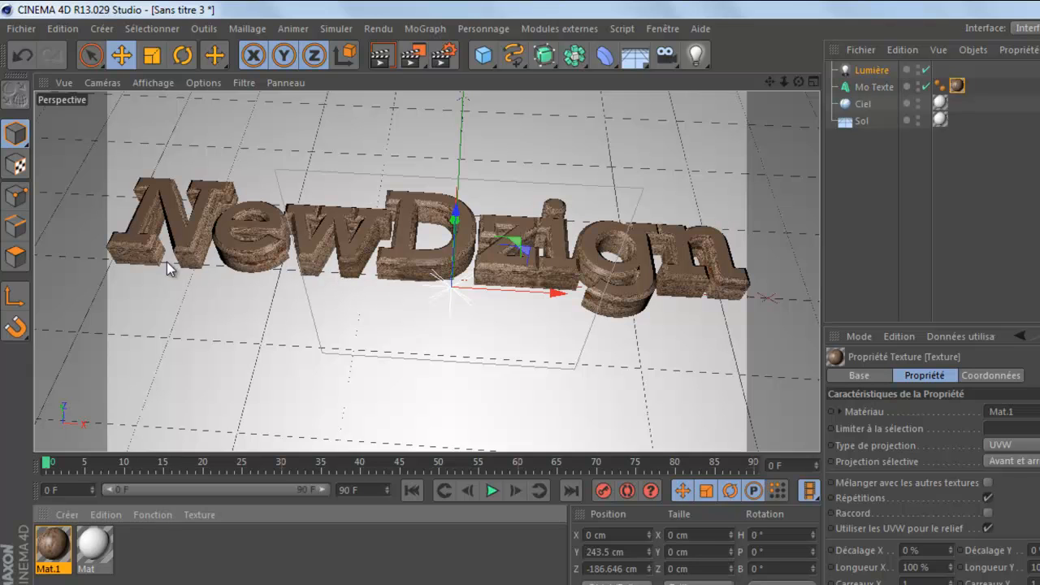
pyautogui.click(996, 445)
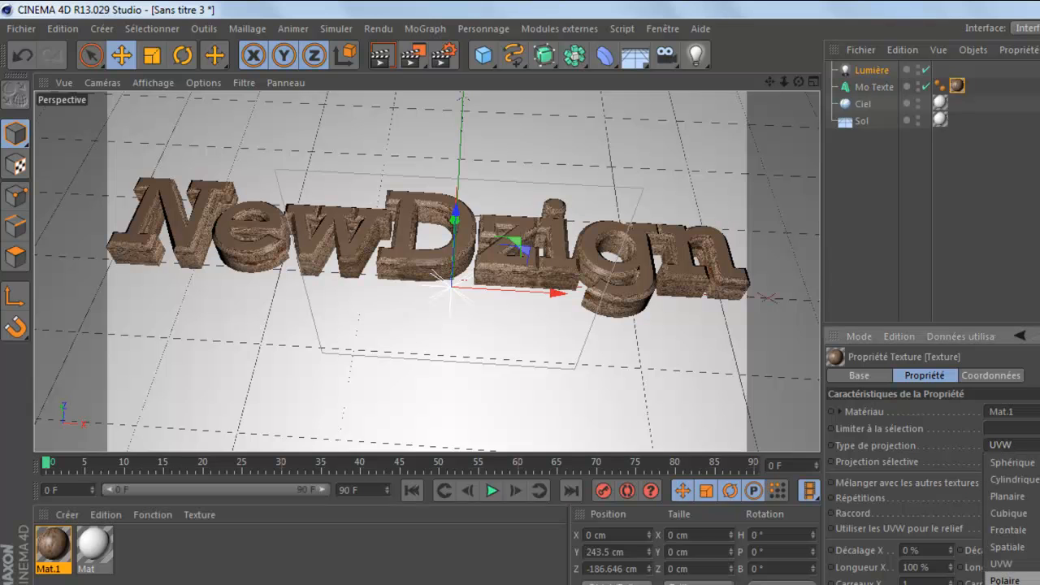
pyautogui.click(1007, 547)
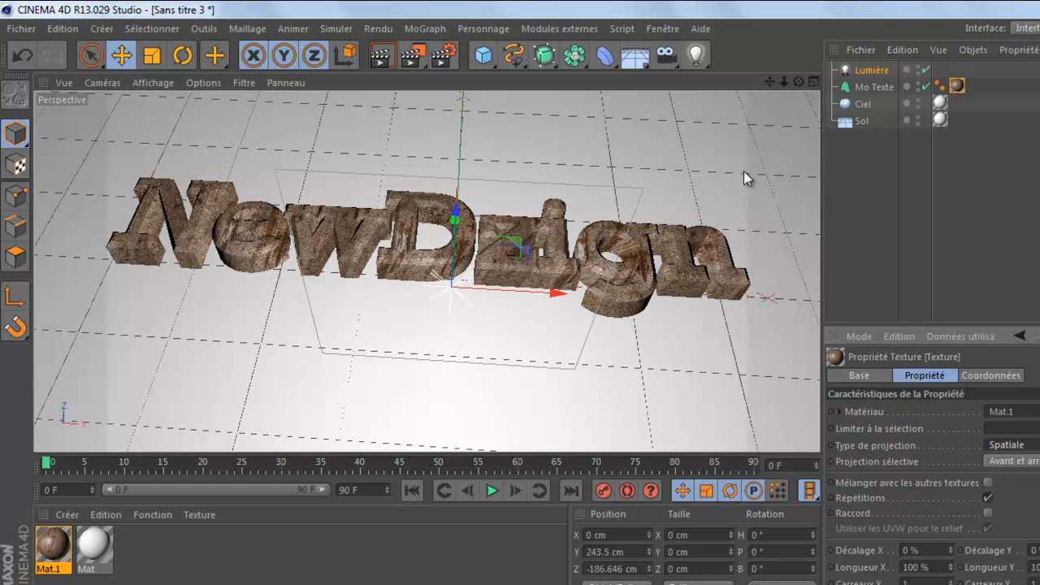
# Render the finished NewDzign scene in the Visualiseur.
pyautogui.click(421, 64)
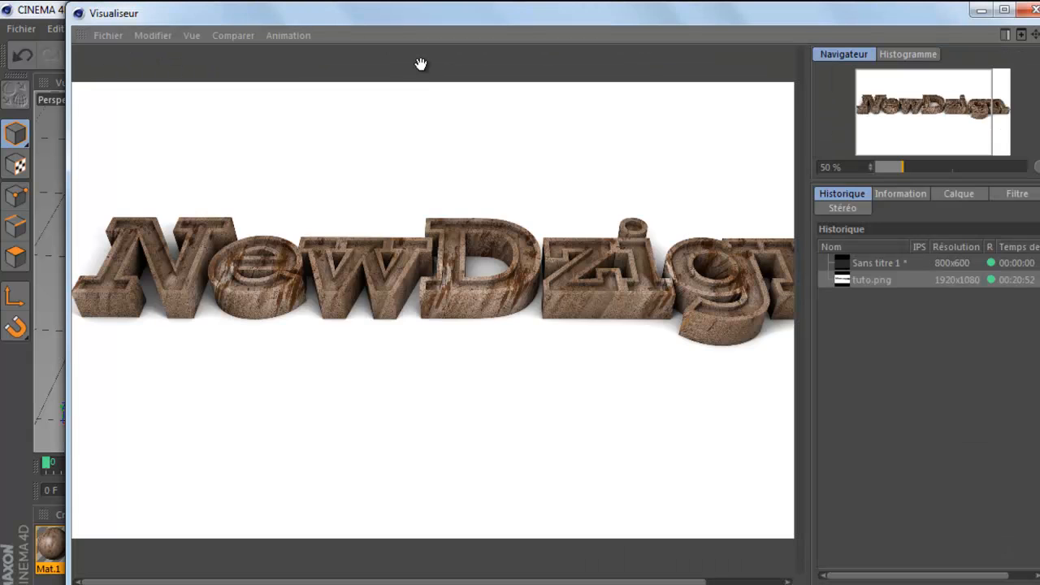